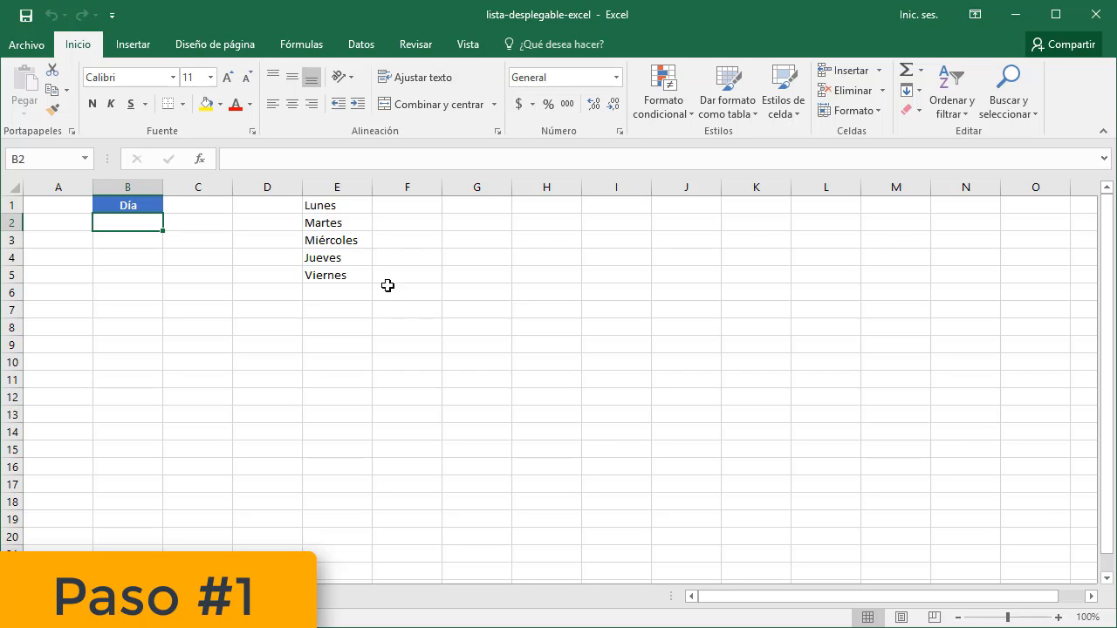
- Open data validation for cell B2 under Día and set the allowed criterion to Lista
left_click_drag(338, 208, 340, 273)
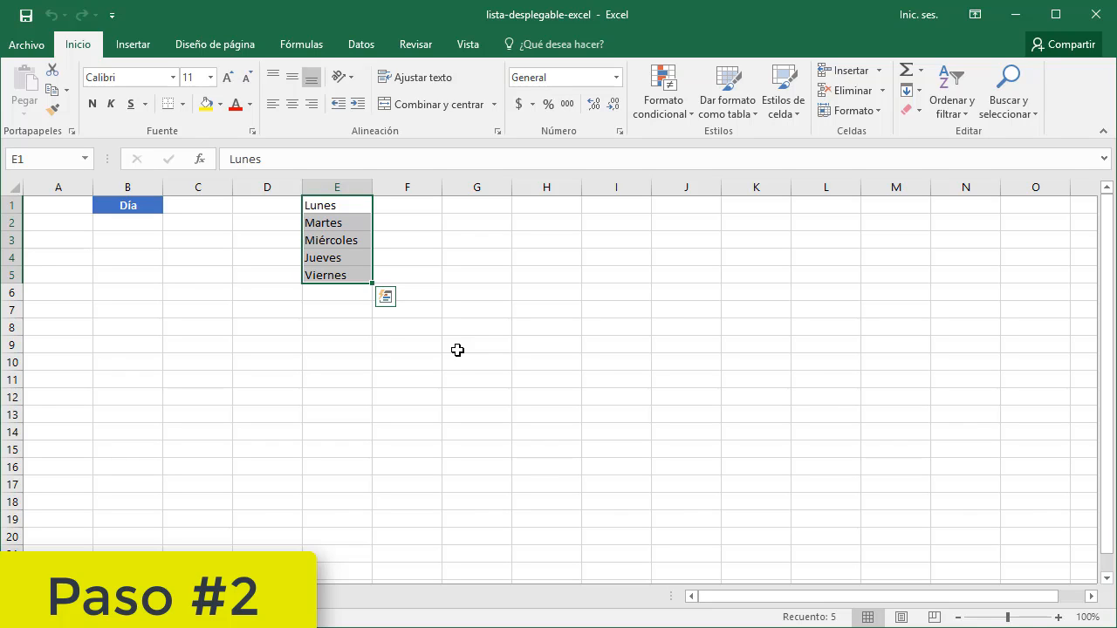
left_click(142, 226)
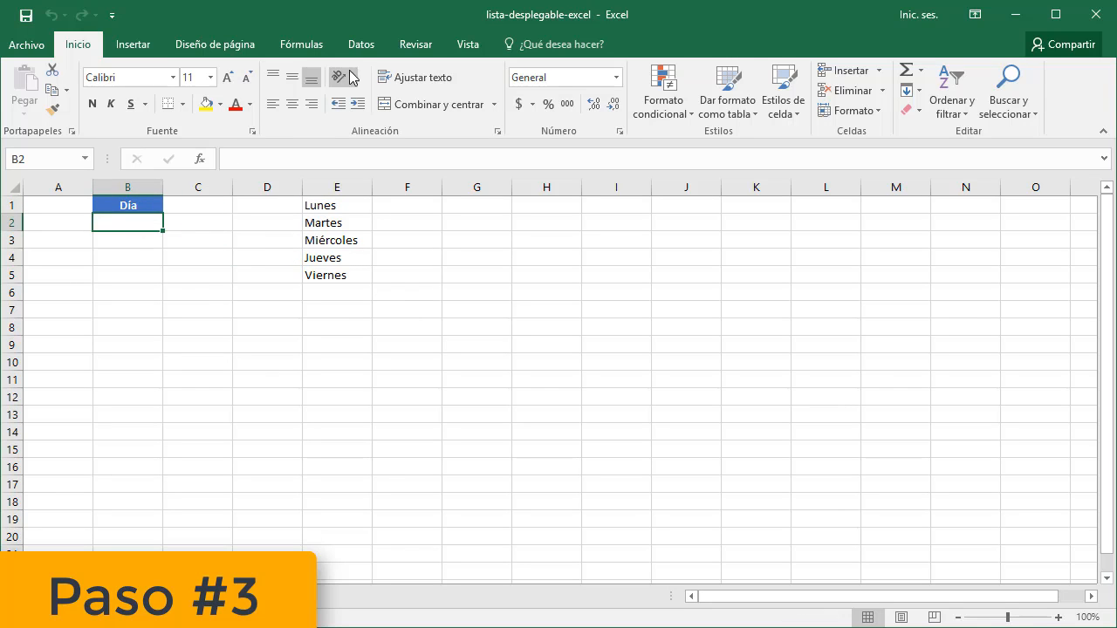
left_click(363, 47)
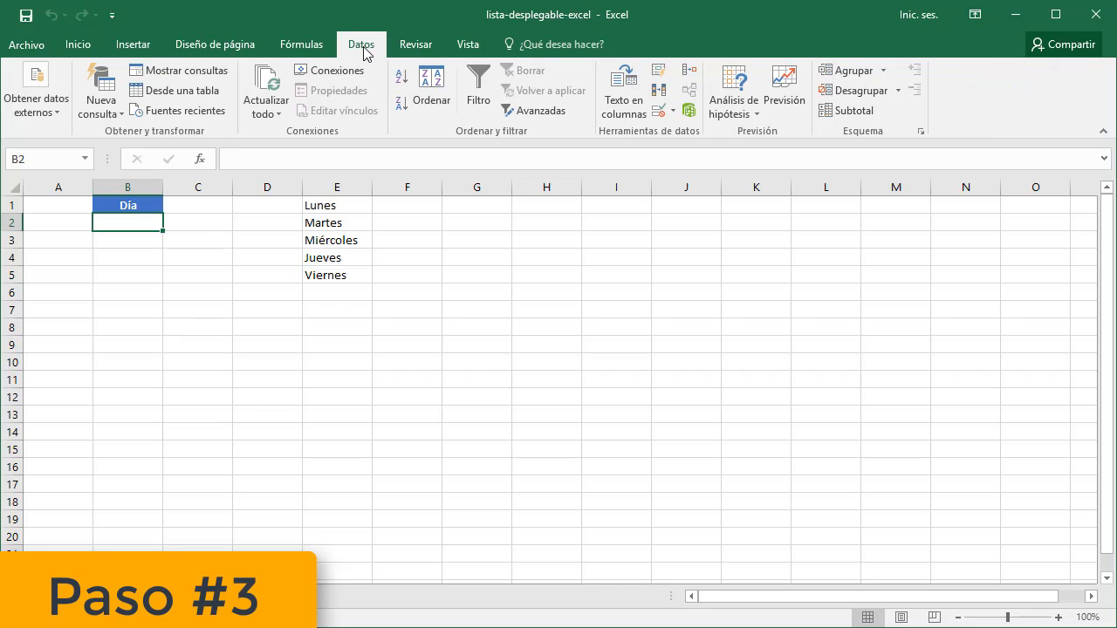
left_click(657, 110)
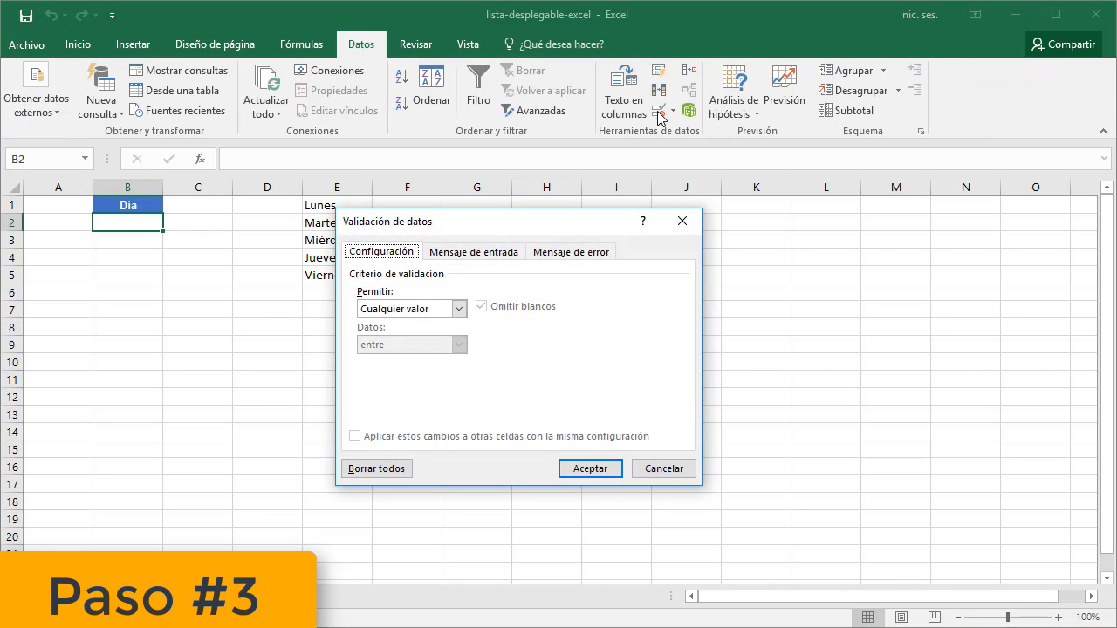
key("Escape")
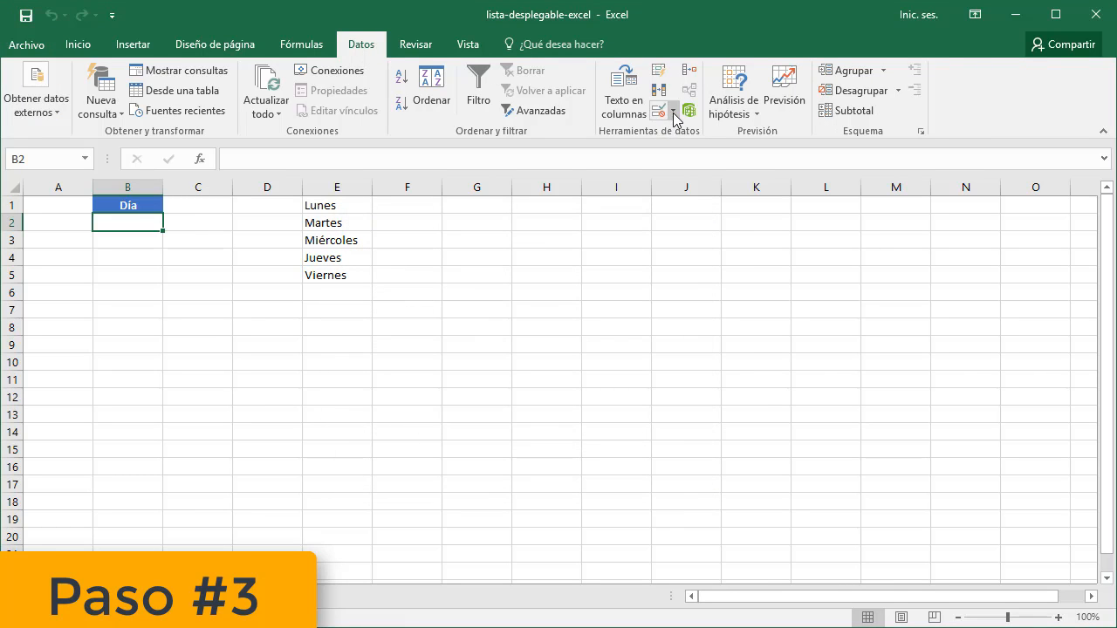
left_click(673, 113)
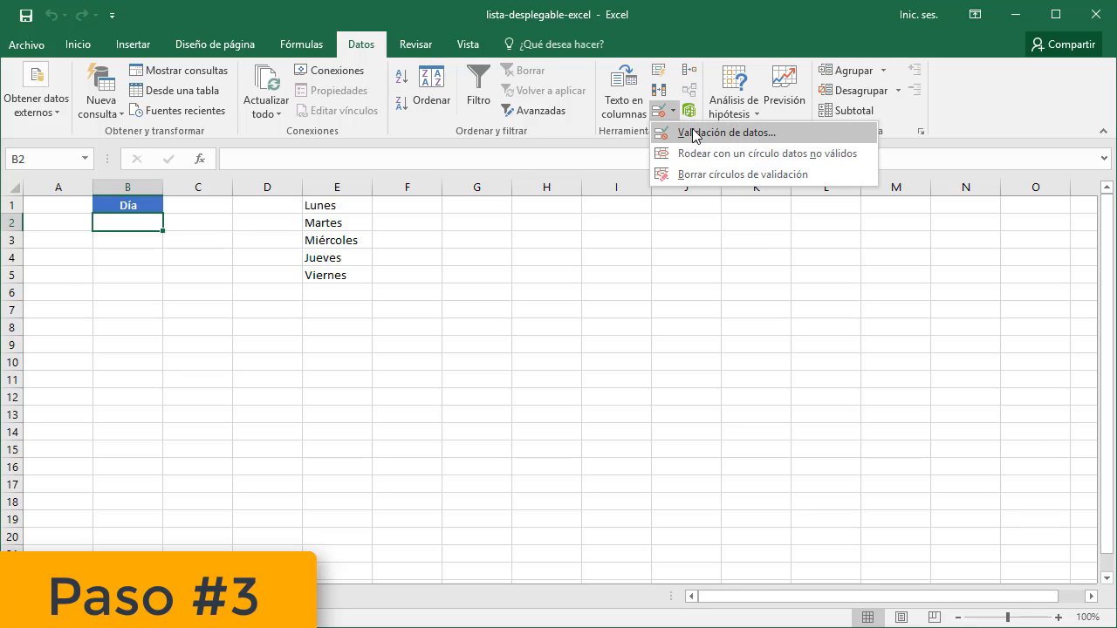
left_click(696, 136)
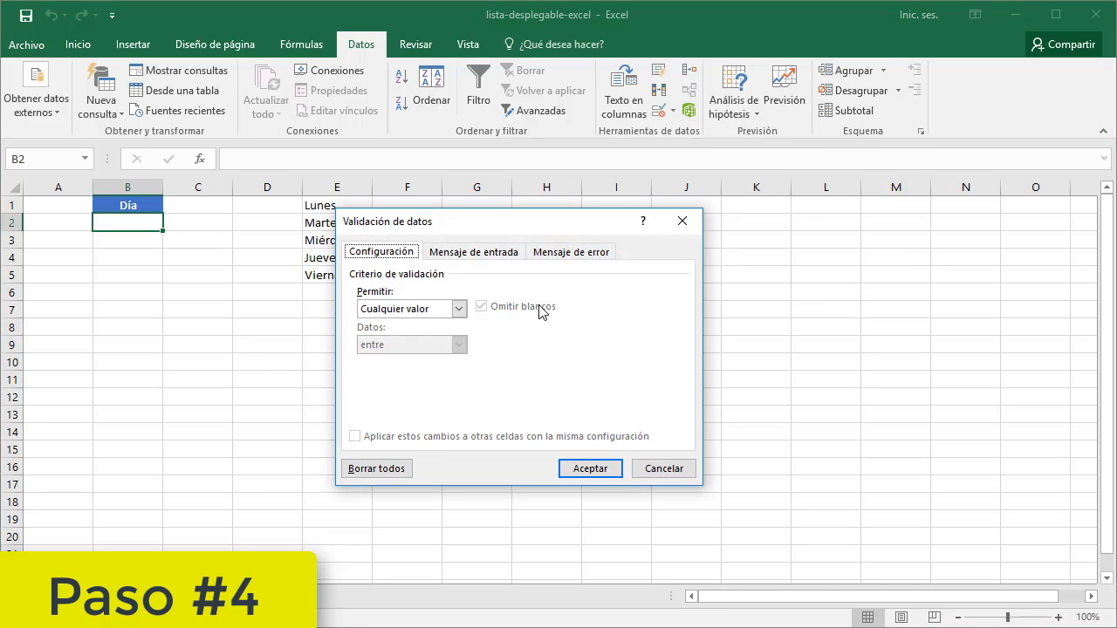
left_click(458, 309)
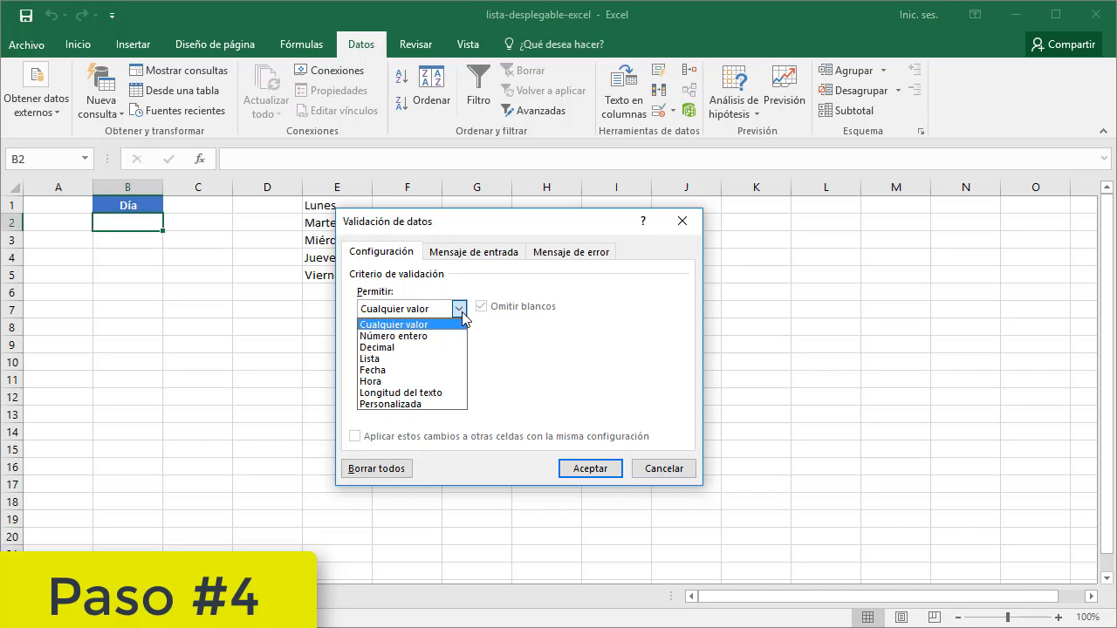
left_click(445, 359)
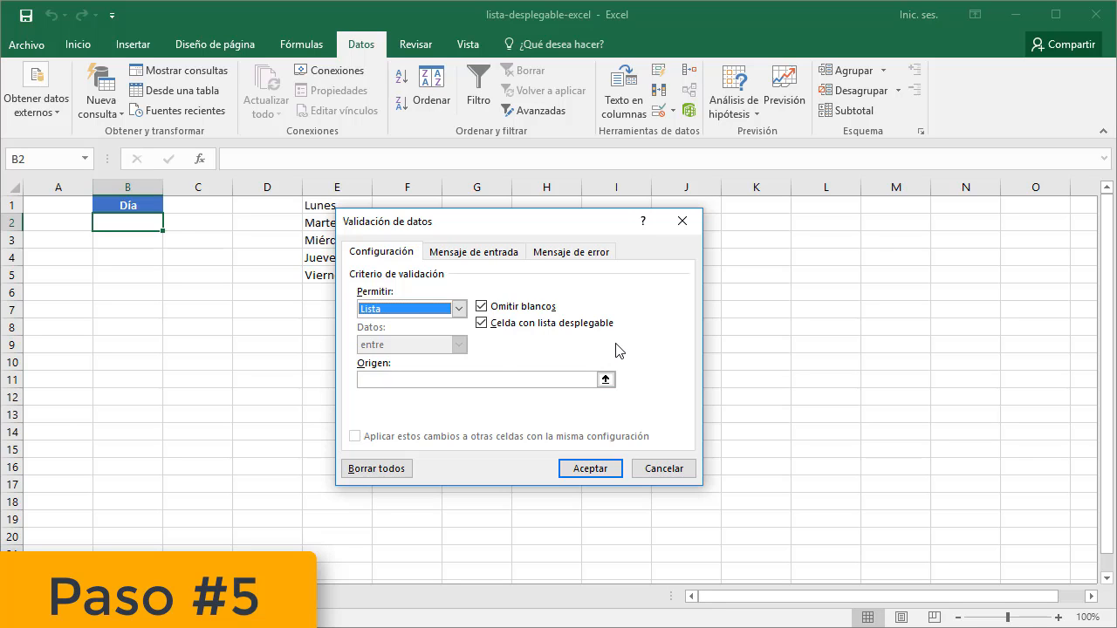
- Set the validation list's source to the weekdays in =$E$1:$E$5 and apply it to B2
left_click(488, 379)
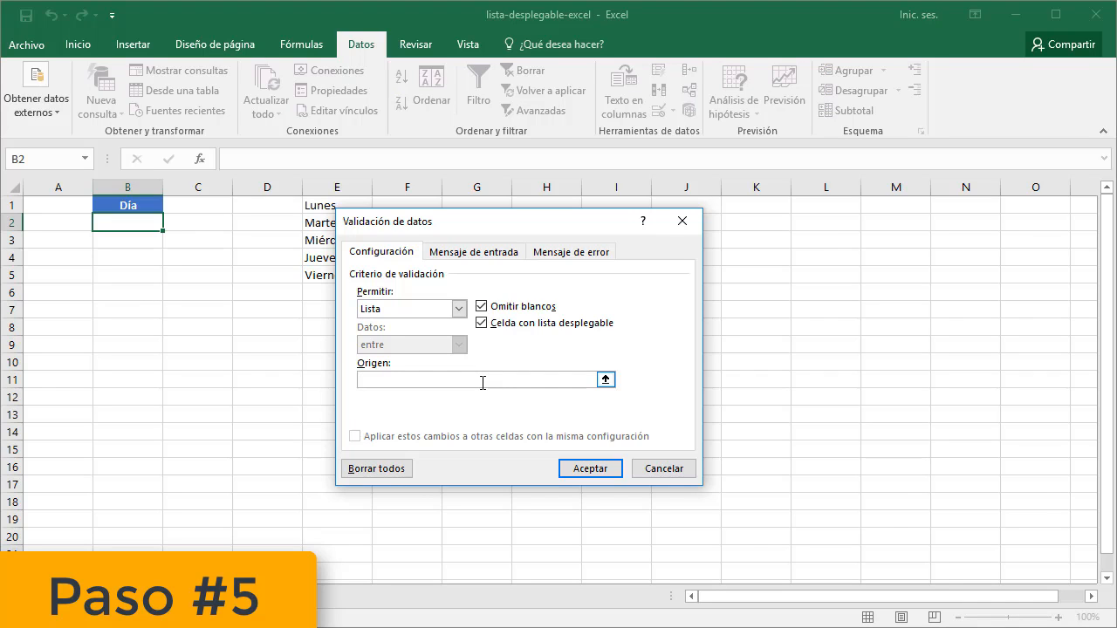
left_click(605, 379)
left_click_drag(311, 205, 322, 273)
left_click(691, 243)
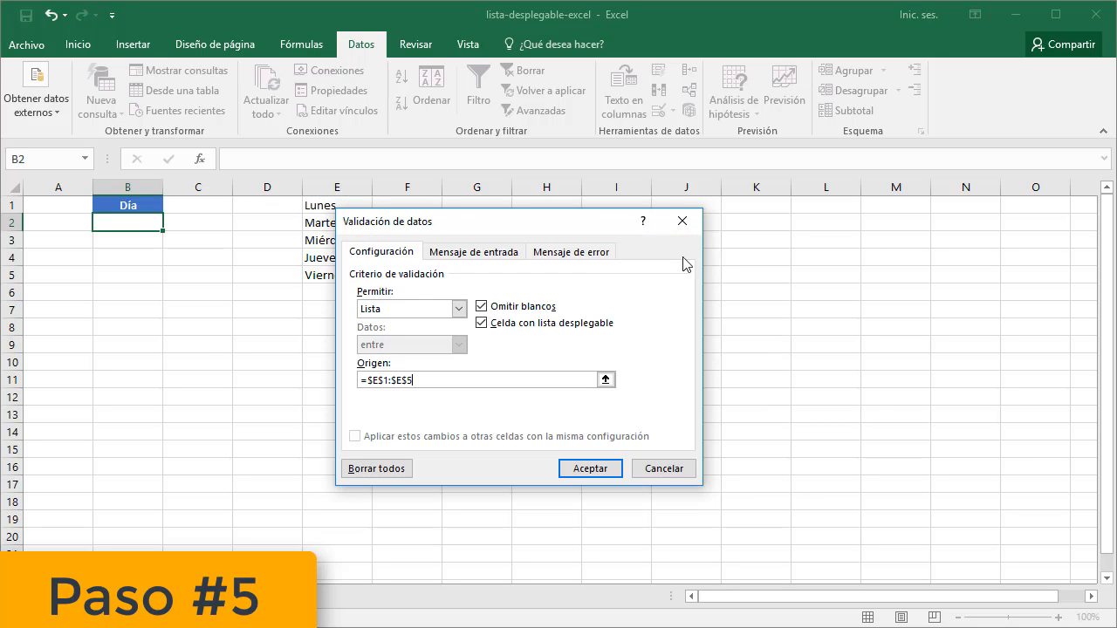
left_click(602, 468)
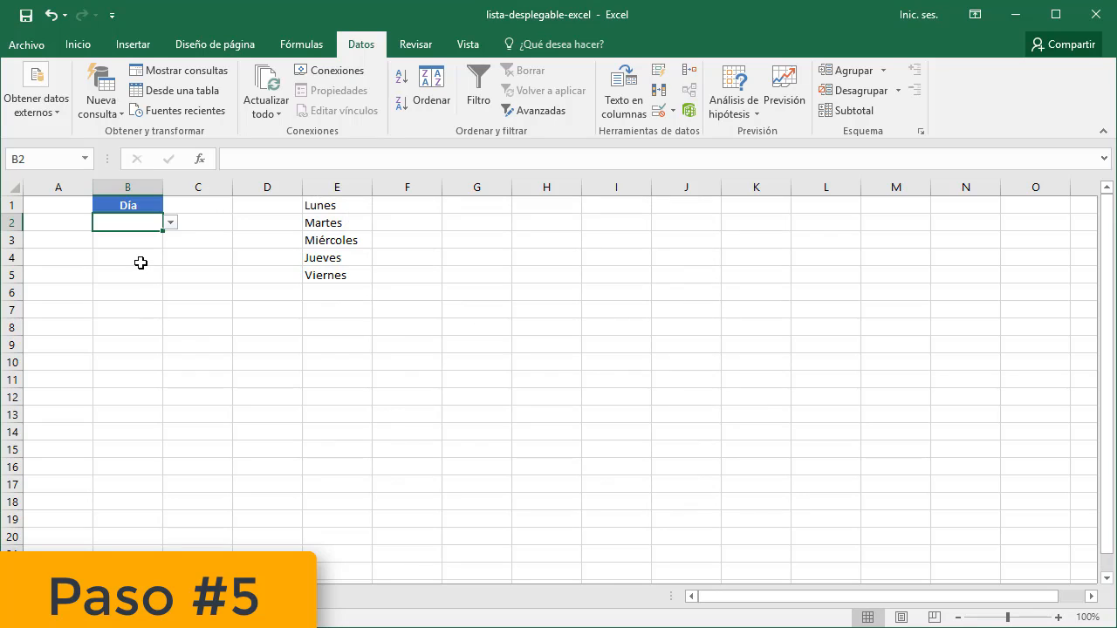
- Test the validated cell B2 by viewing its weekday options and trying to enter Domingo
left_click(173, 225)
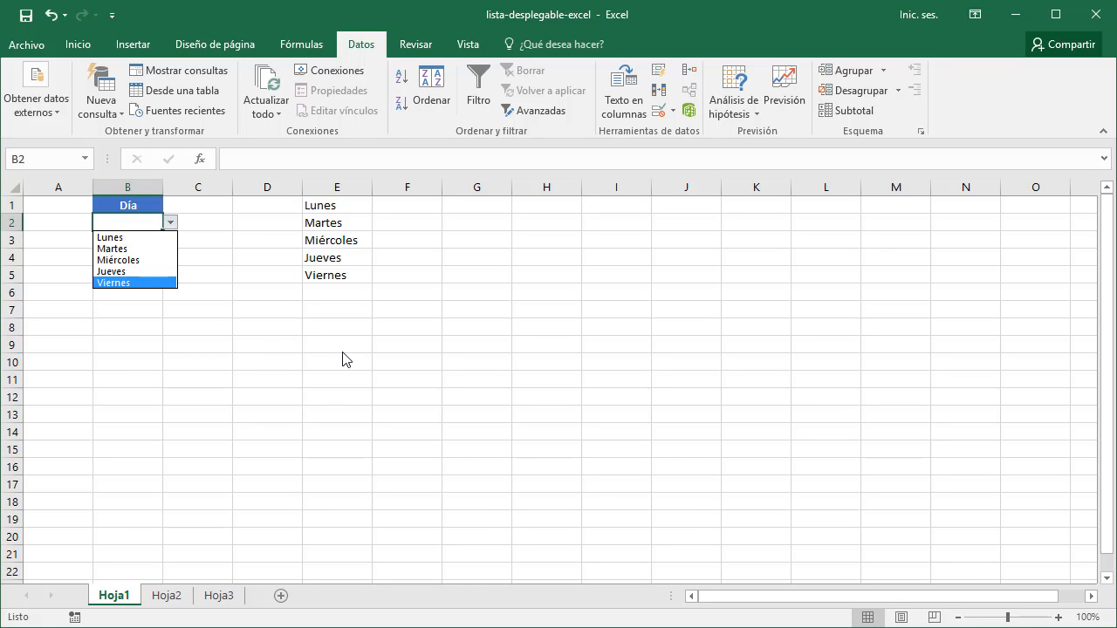
key("Escape")
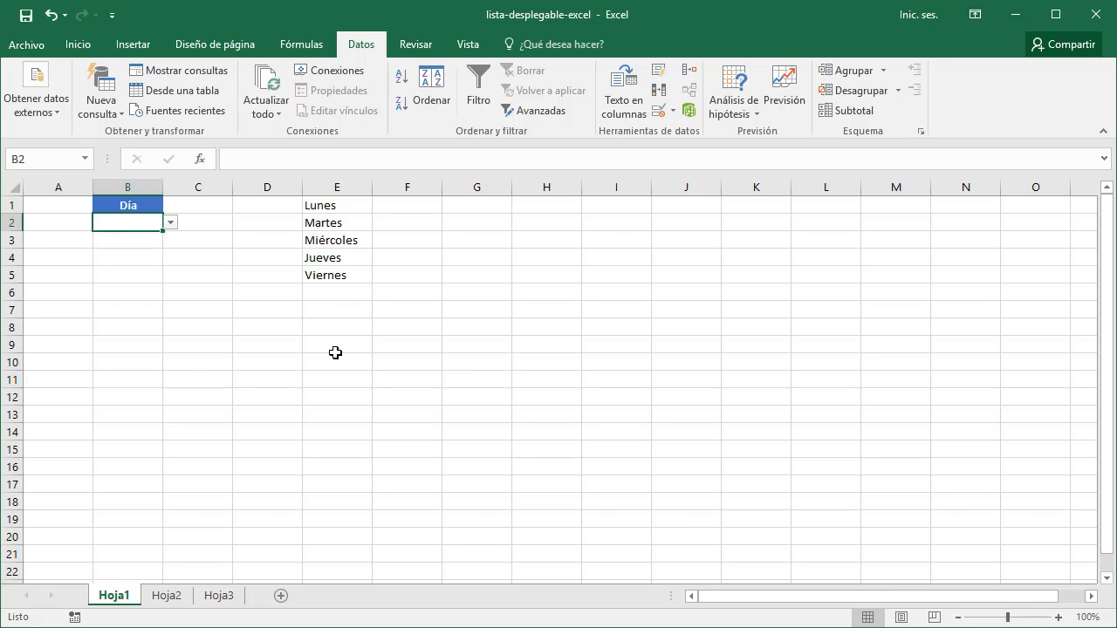
type("Domingo")
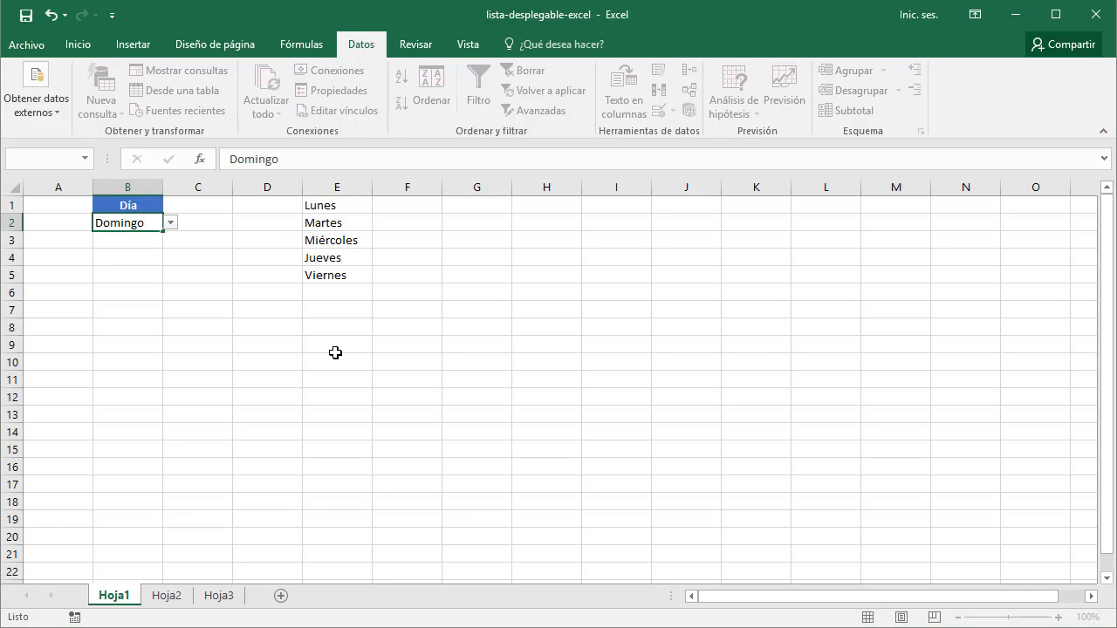
key("Return")
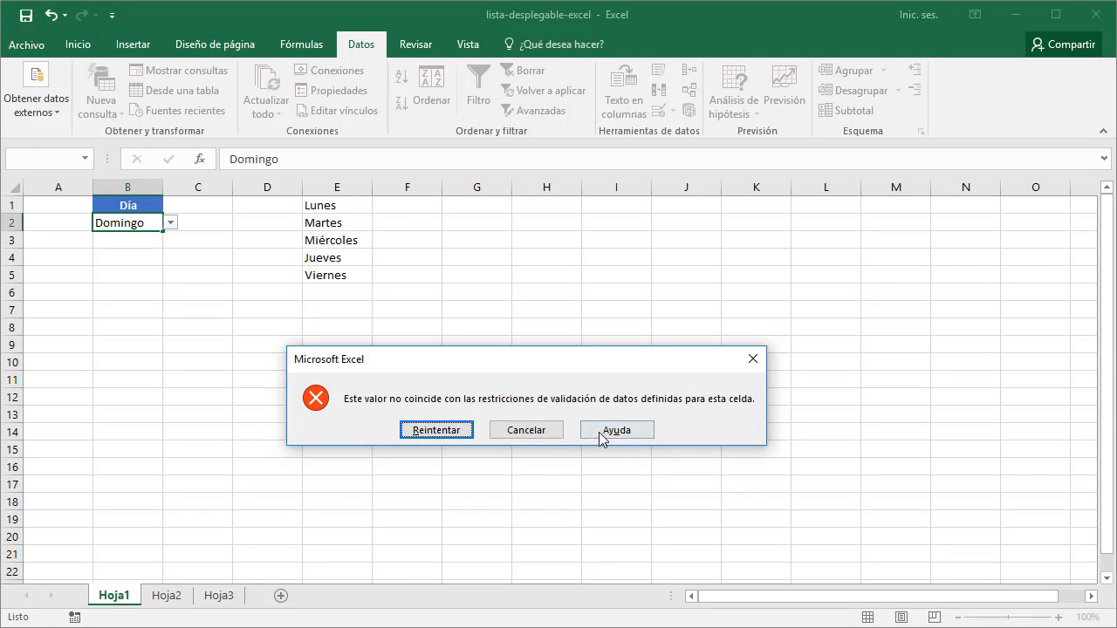
left_click(544, 431)
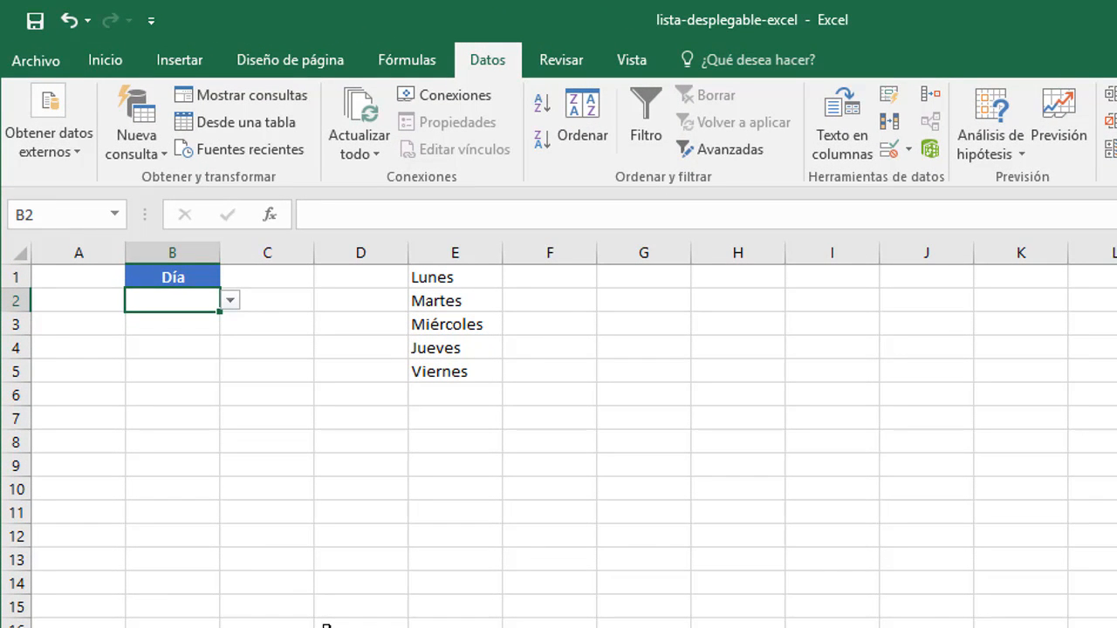
left_click(231, 302)
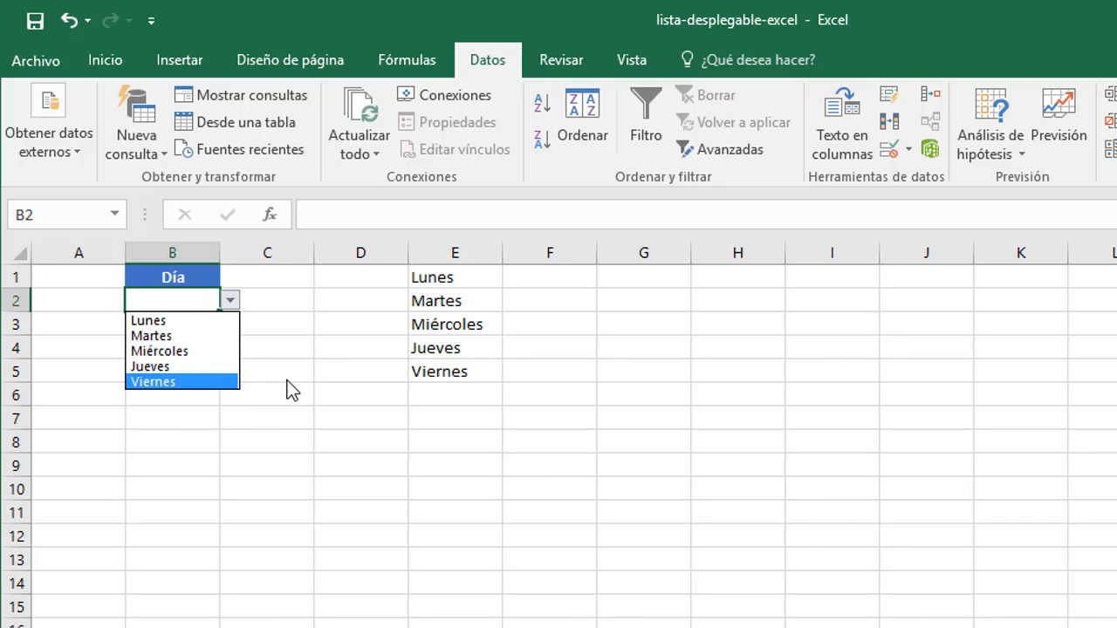
key("Escape")
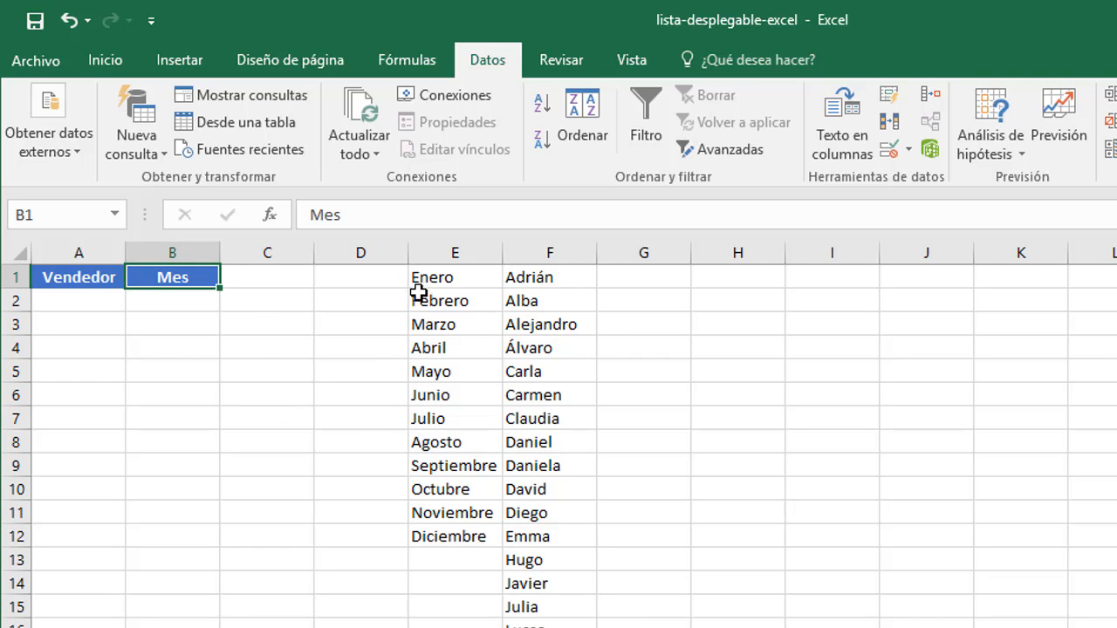
- Examine the month range E1:E12 and browse the matching options in the Mes drop-down list in B2
left_click_drag(417, 281, 429, 534)
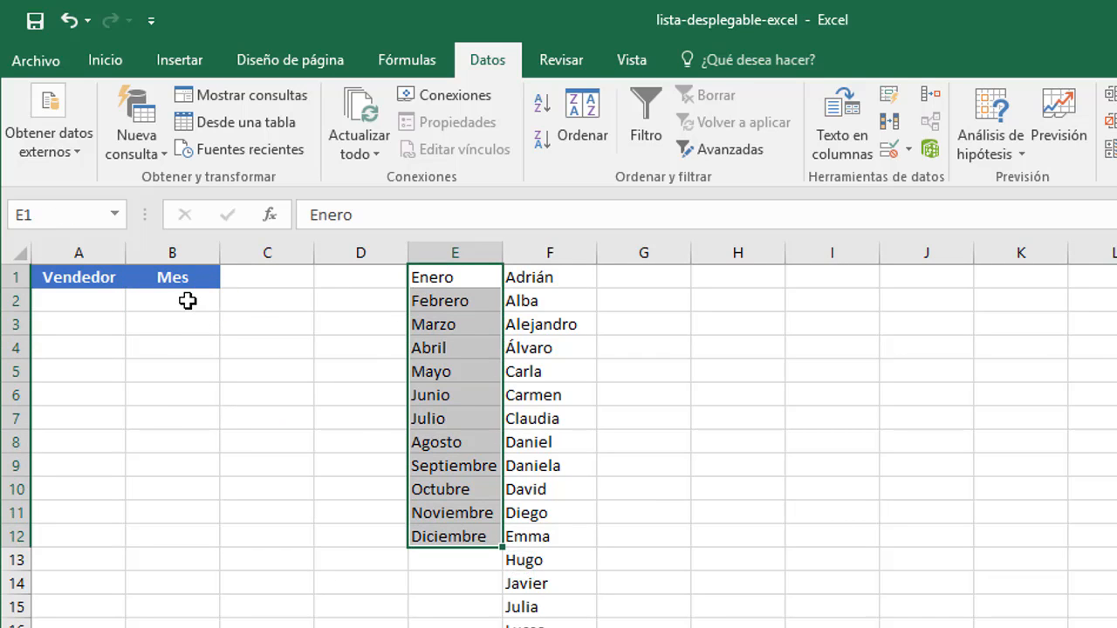
left_click(188, 300)
left_click(230, 301)
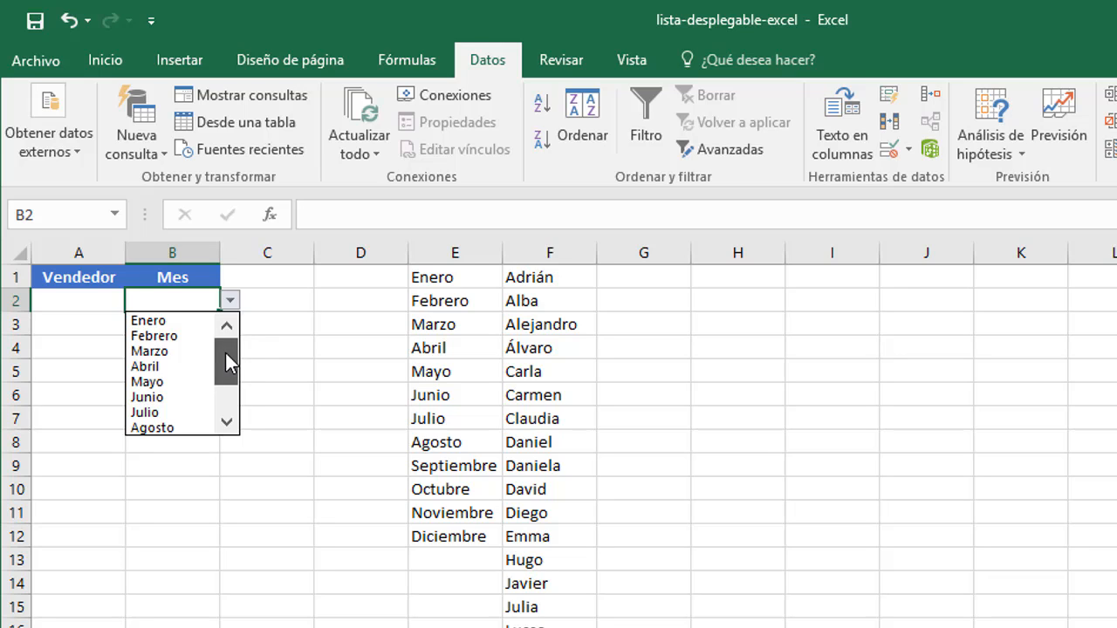
left_click_drag(225, 353, 224, 388)
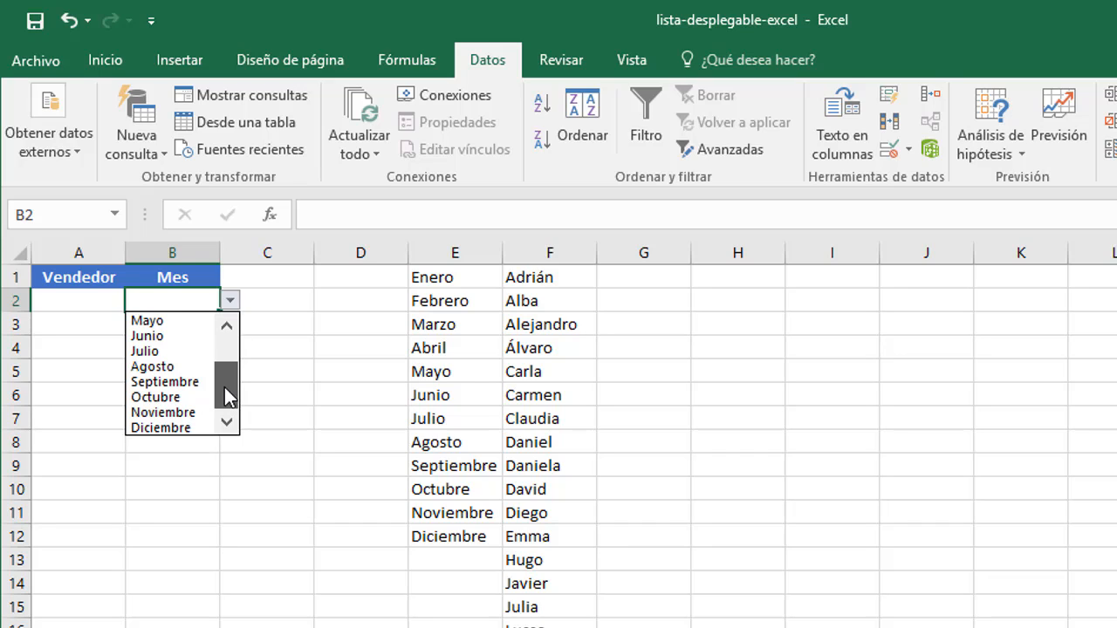
left_click_drag(225, 392, 224, 347)
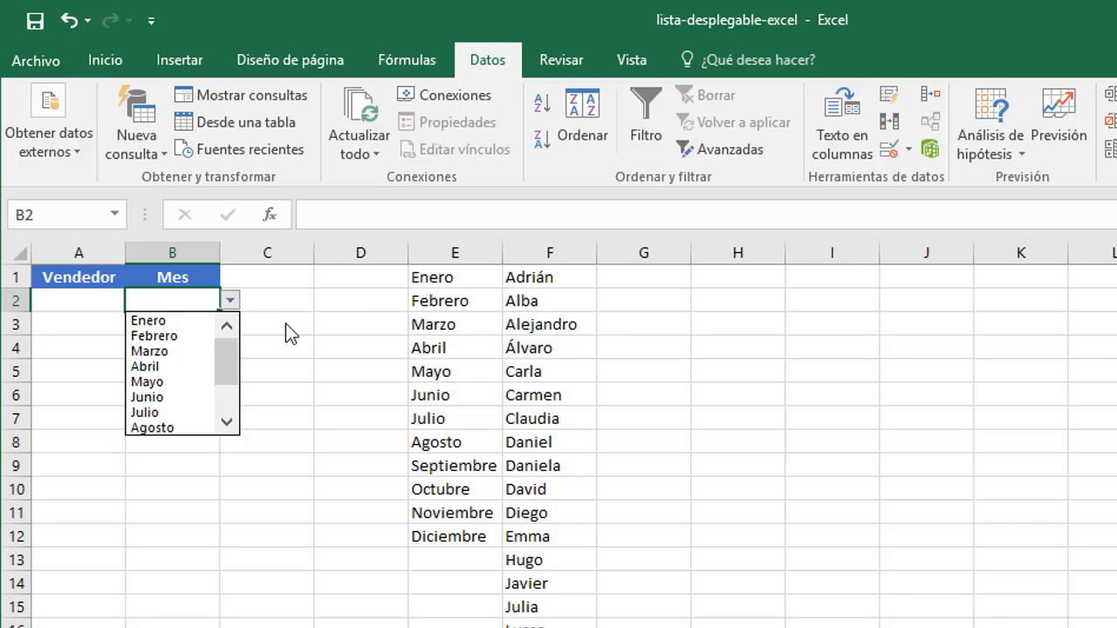
- Review the seller names in column F and the options in the Vendedor drop-down list in A2
left_click(541, 277)
scroll(569, 360, "down", 5)
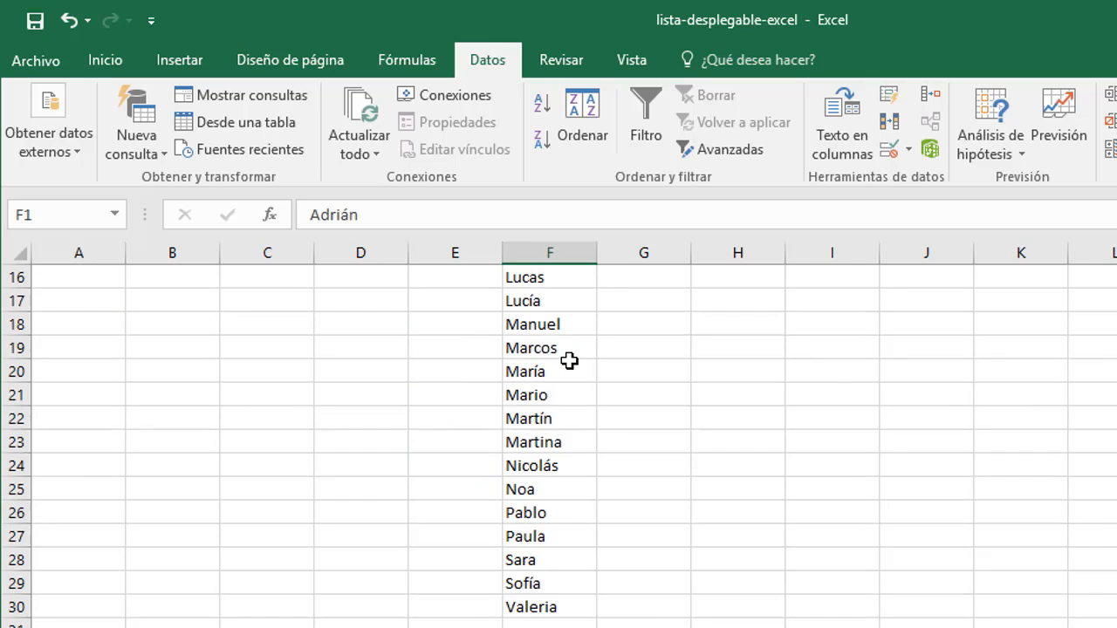
scroll(569, 360, "up", 5)
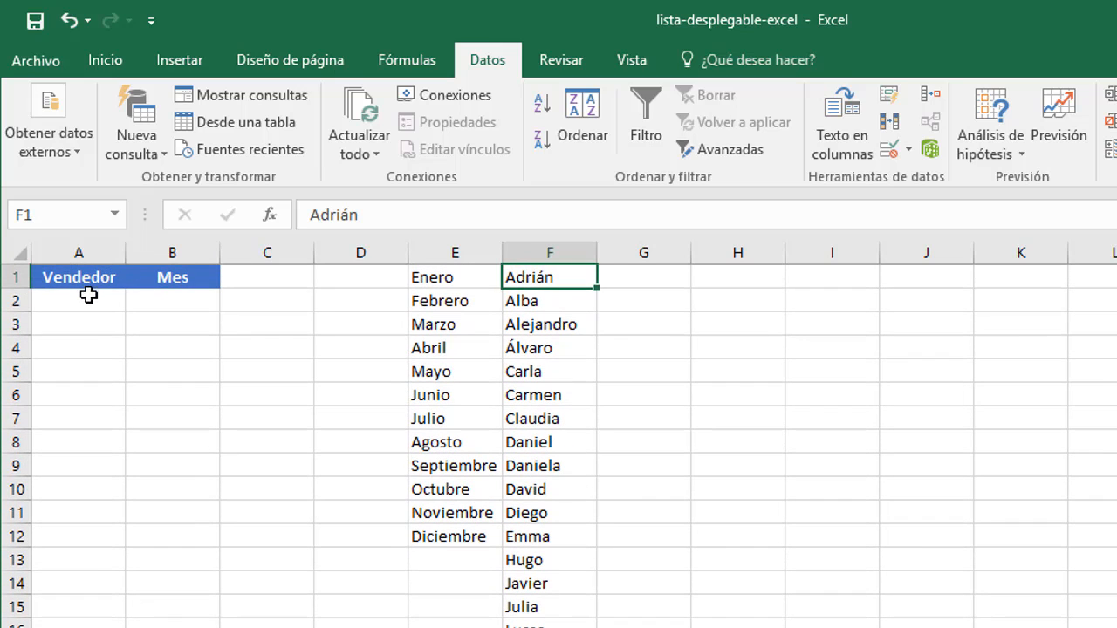
left_click(87, 297)
left_click(136, 301)
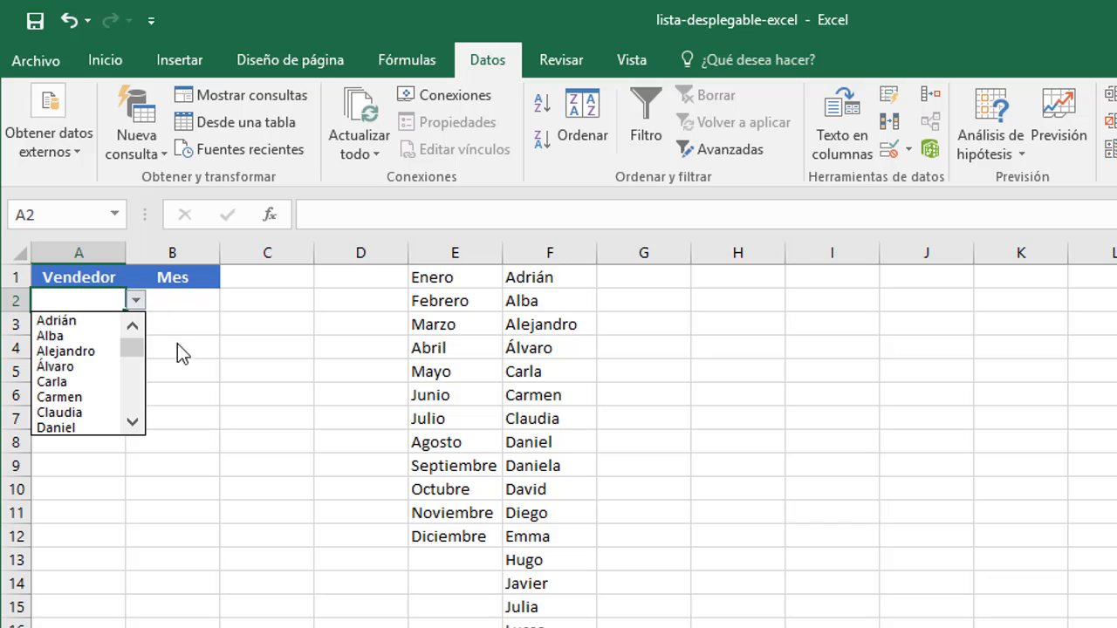
mouse_move(134, 351)
left_mouse_down()
mouse_move(143, 410)
mouse_move(137, 347)
left_mouse_up()
left_click(261, 301)
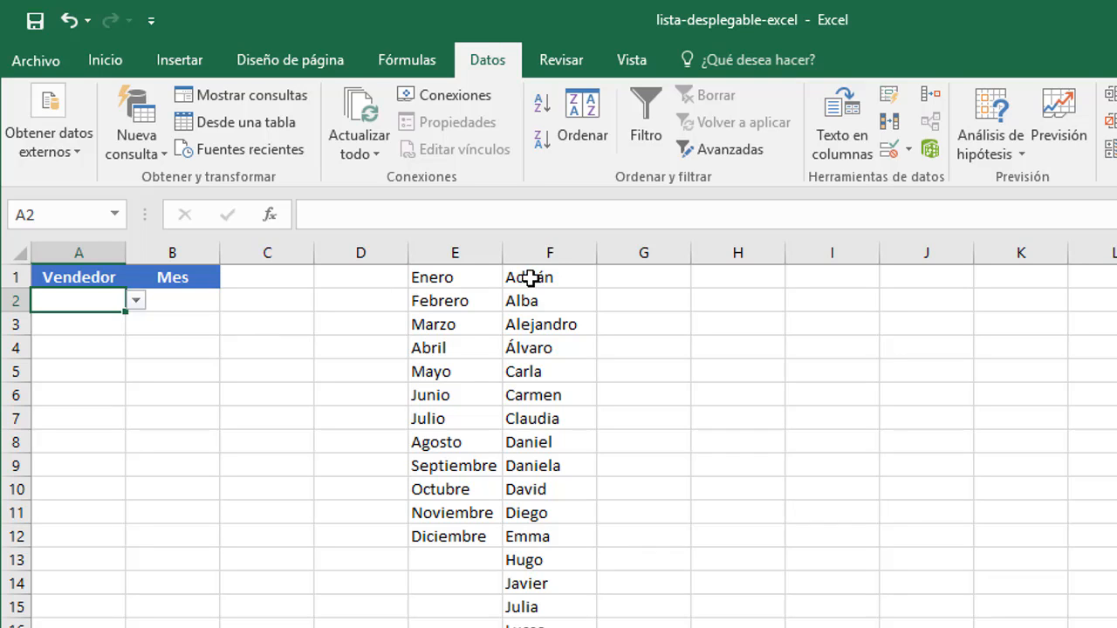
- Try deleting column E with the source months, and undo the deletion
right_click(476, 255)
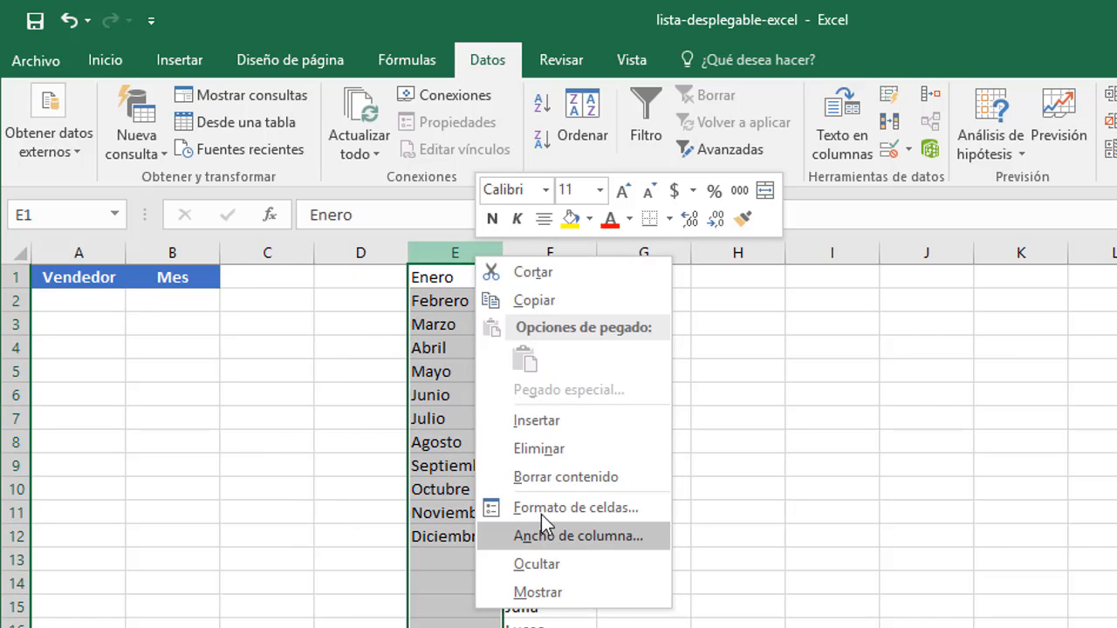
left_click(534, 448)
left_click(190, 303)
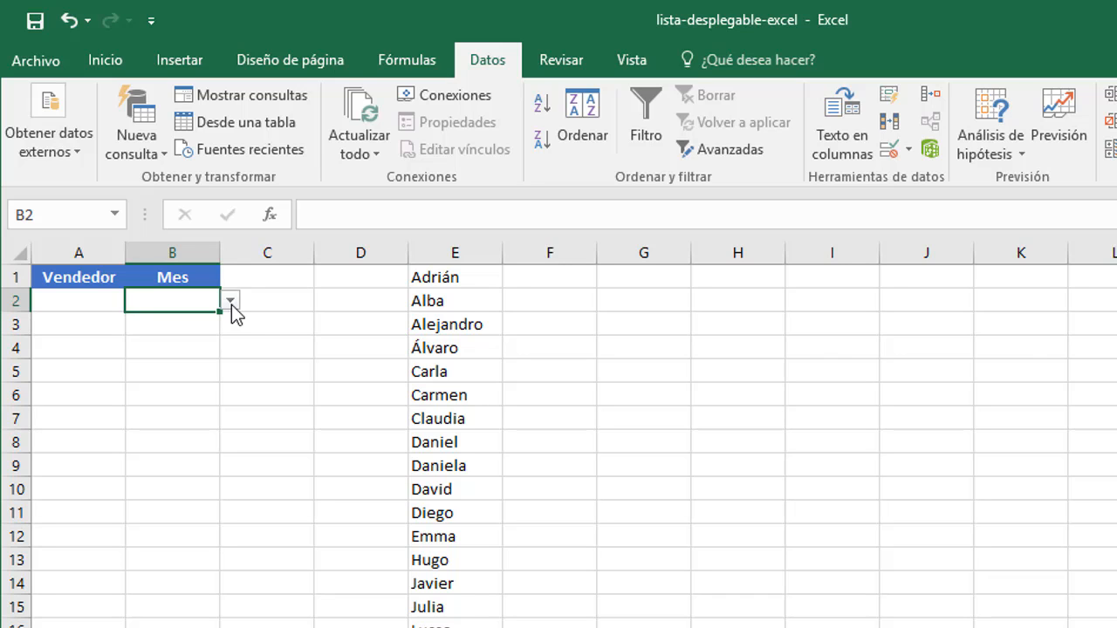
left_click(68, 22)
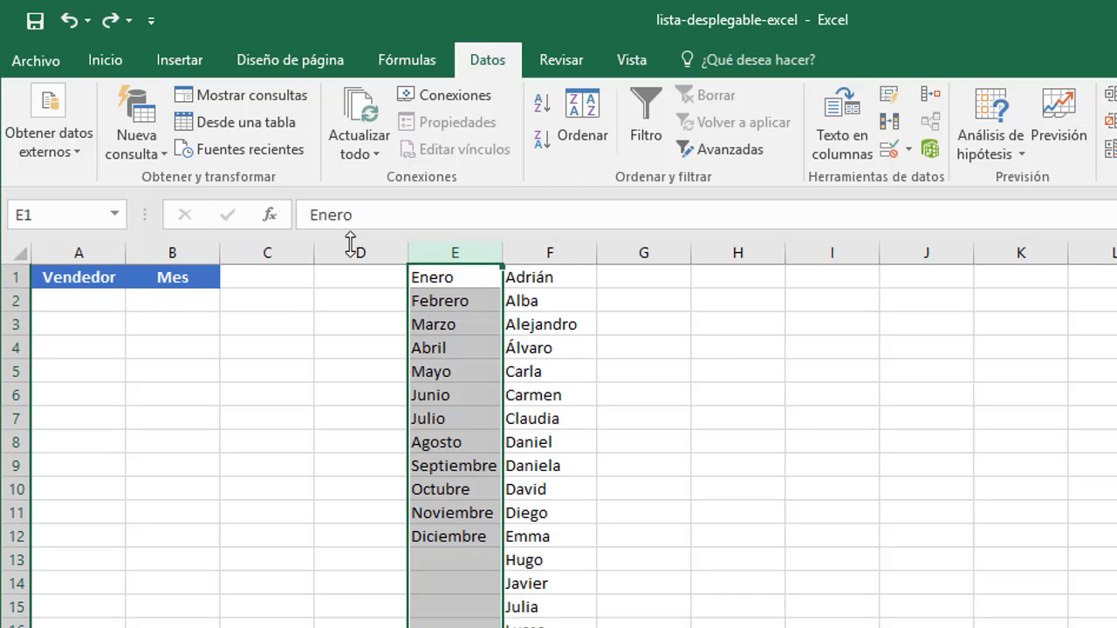
- Check the month options in the Mes drop-down list in B2
left_click(196, 303)
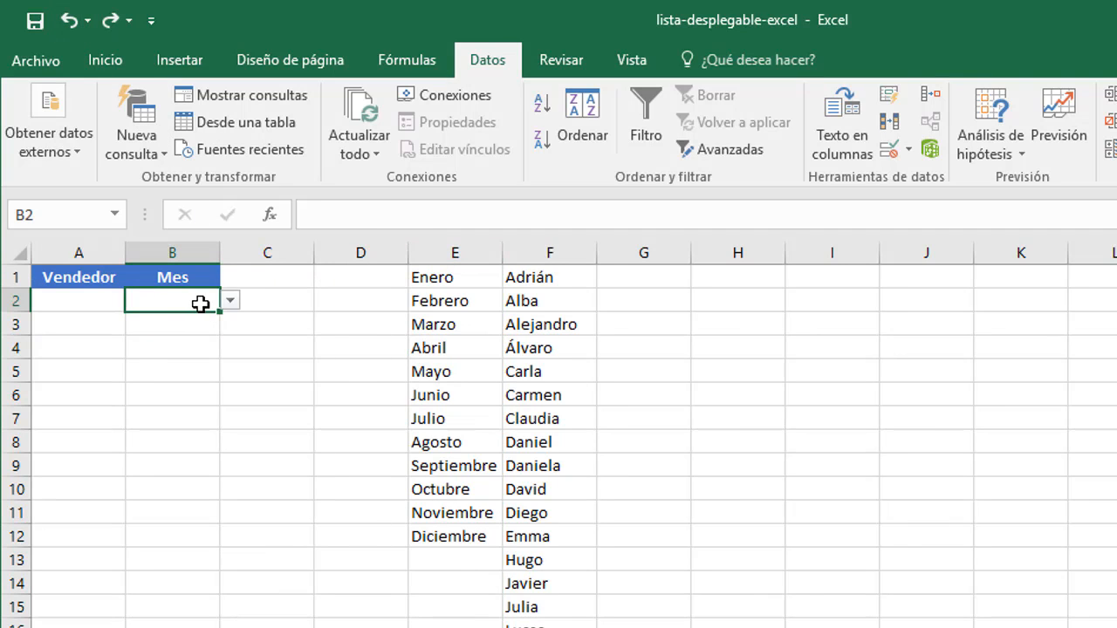
left_click(230, 301)
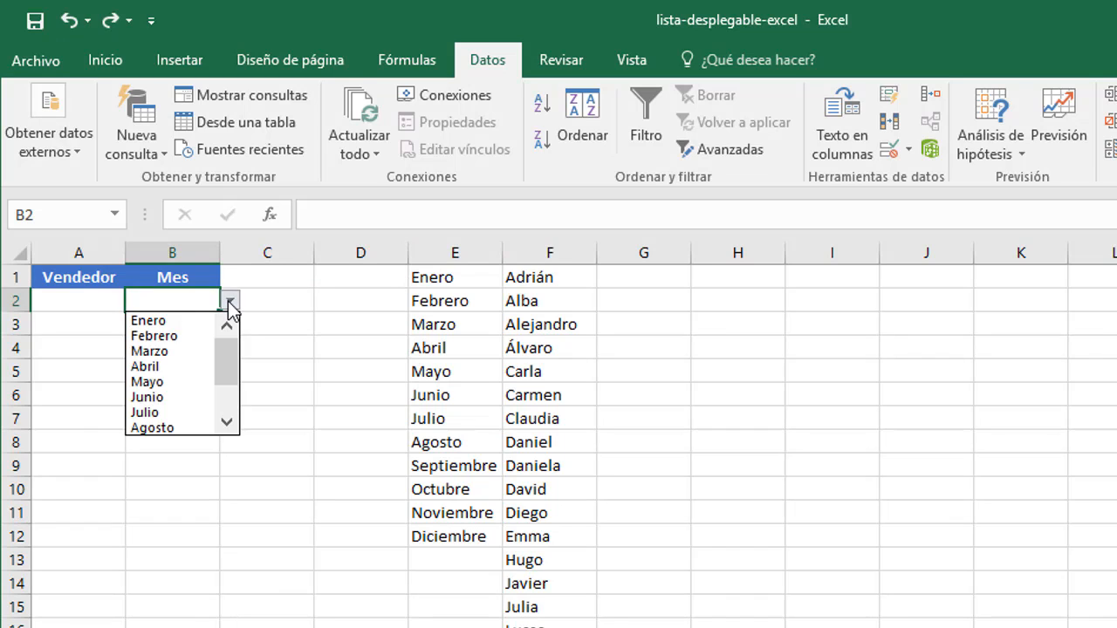
left_click(272, 299)
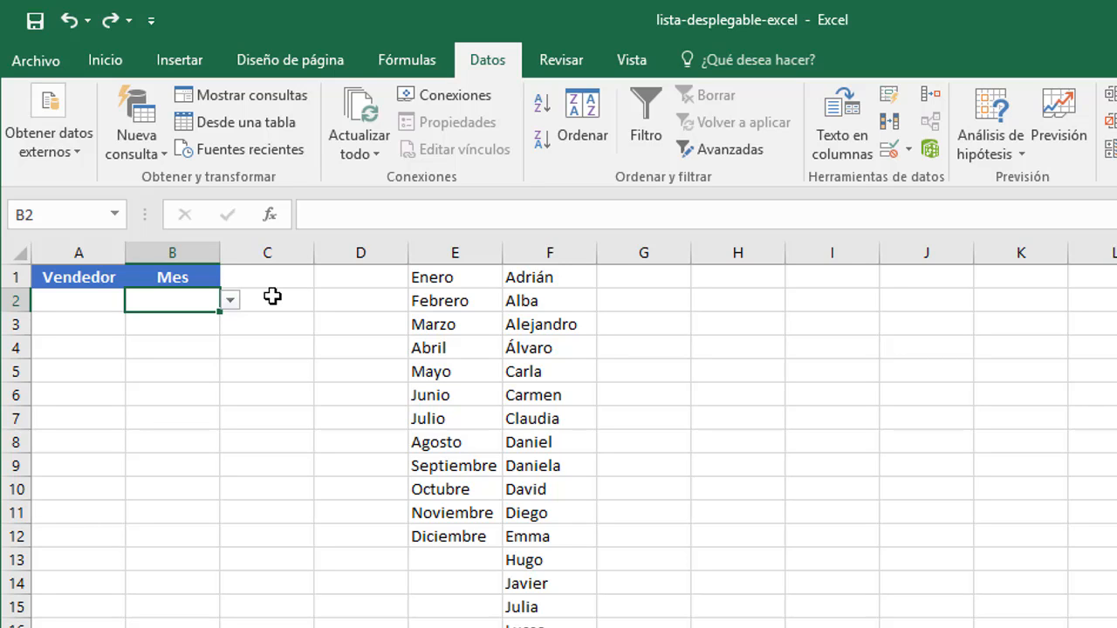
- Hide column E containing the source months and select the Mes cell B2
right_click(456, 253)
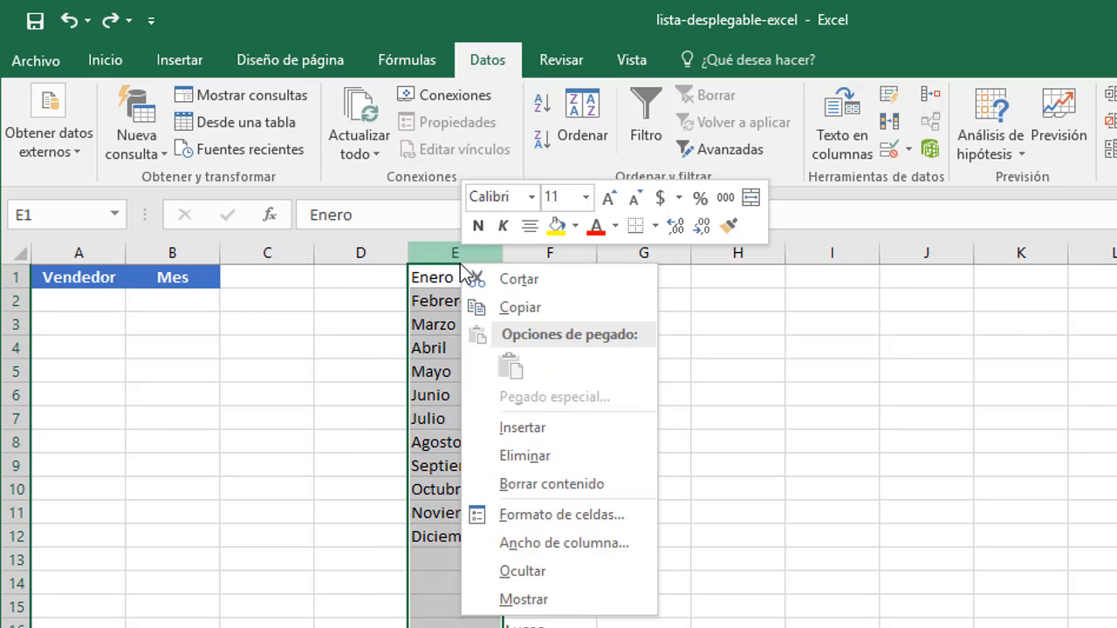
left_click(545, 574)
left_click(180, 309)
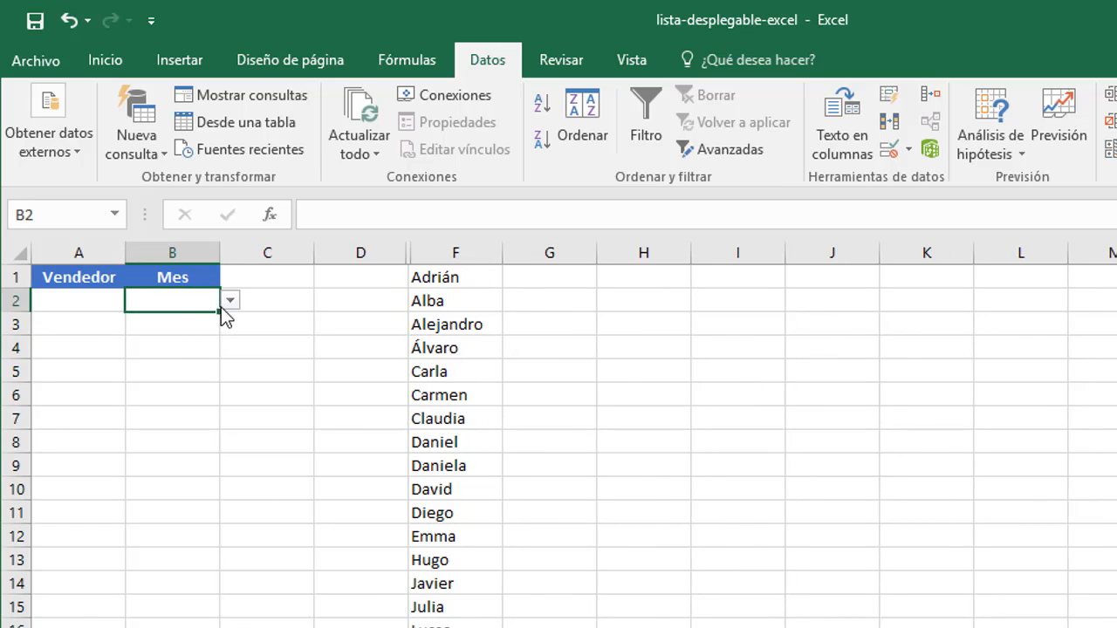
- Check the month options in the Mes list in B2 and hide column F containing the source seller names
left_click(230, 304)
mouse_move(227, 357)
left_mouse_down()
mouse_move(231, 395)
mouse_move(244, 347)
left_mouse_up()
left_click(459, 251)
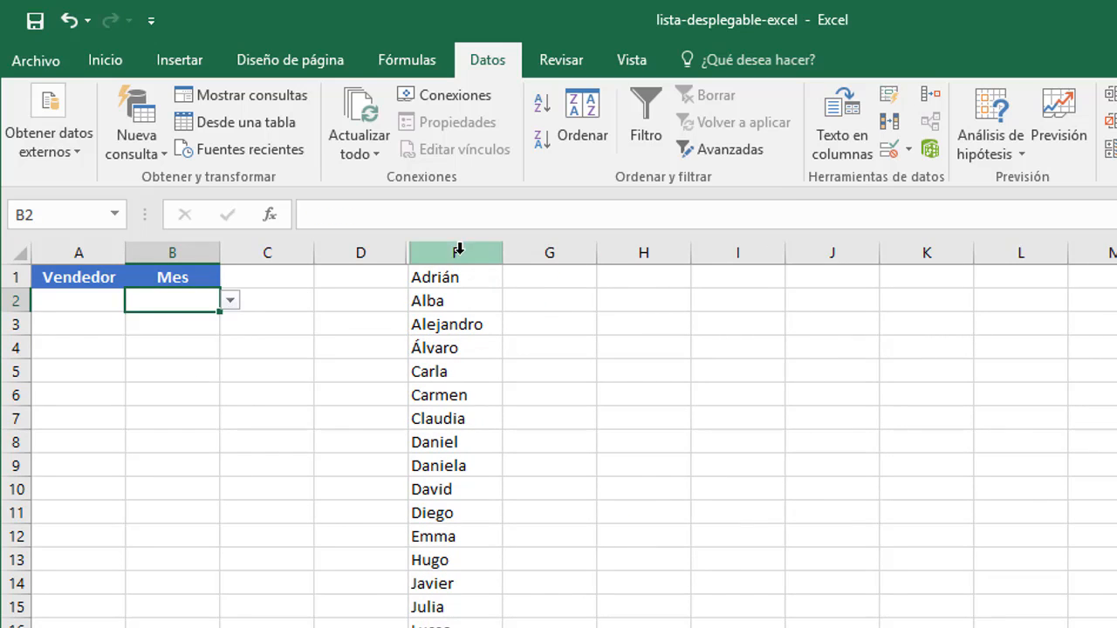
right_click(457, 252)
left_click(523, 562)
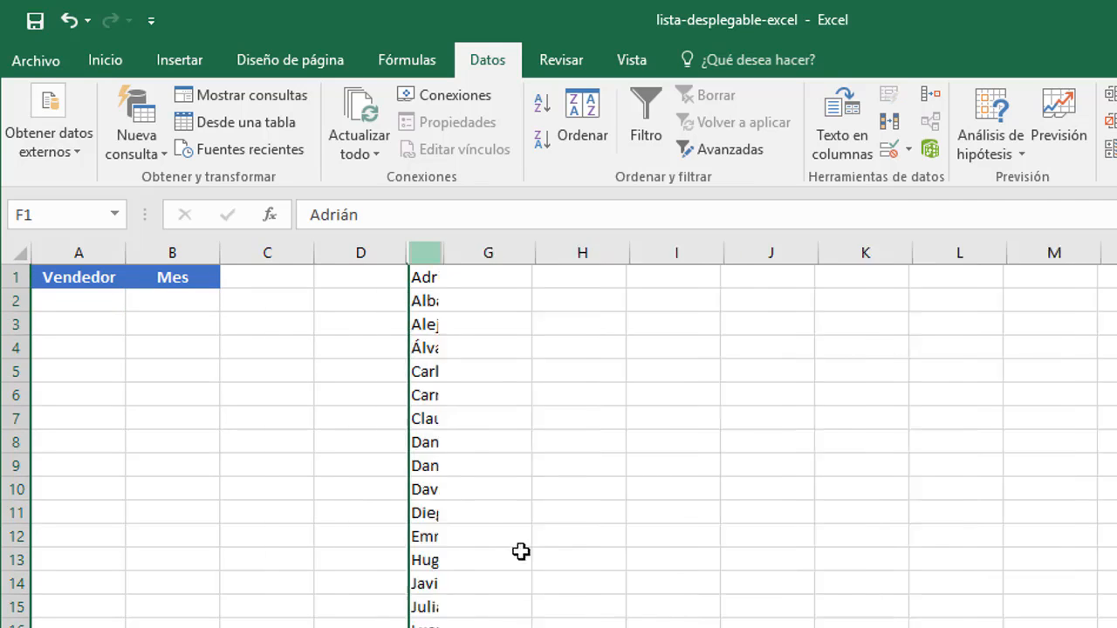
- Check the seller options in the Vendedor drop-down list in A2
left_click(88, 301)
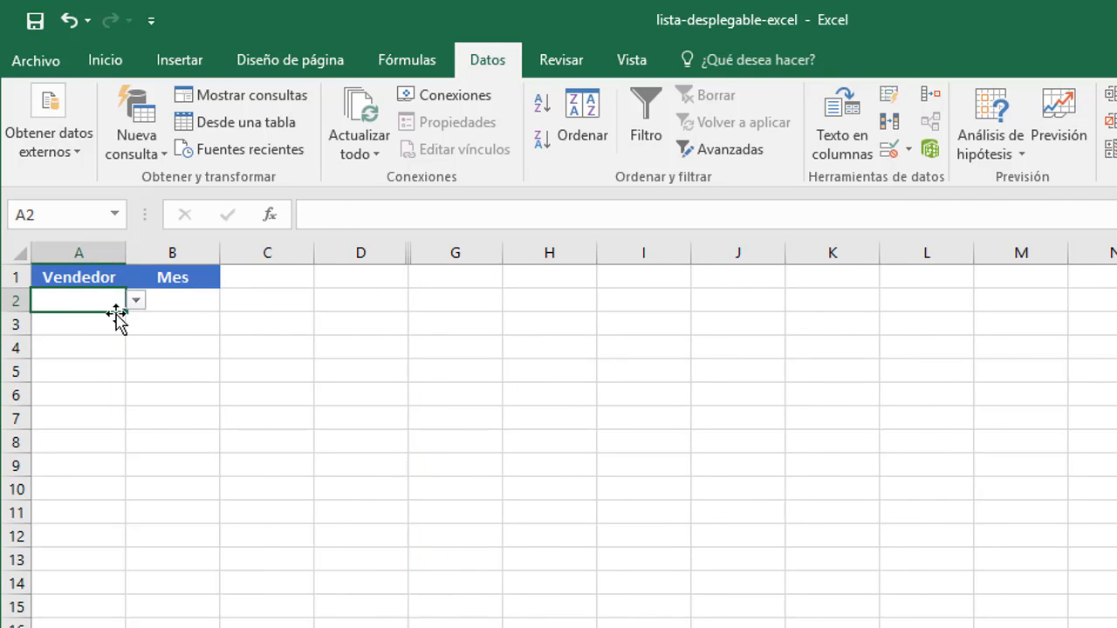
left_click(136, 301)
mouse_move(139, 344)
left_mouse_down()
mouse_move(135, 416)
mouse_move(137, 328)
left_mouse_up()
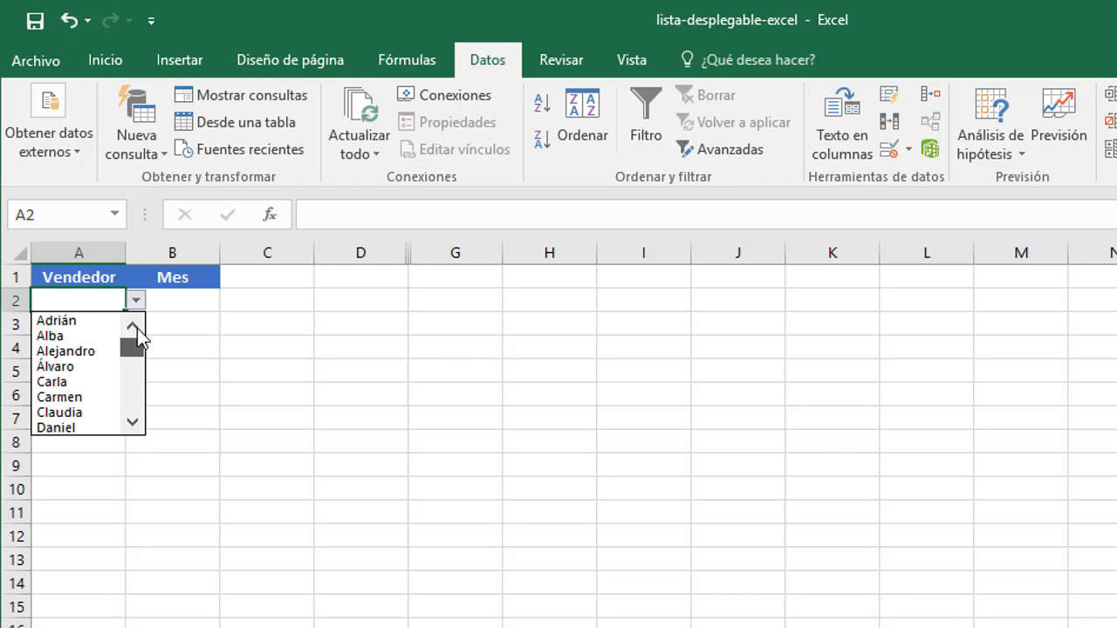
left_click(273, 301)
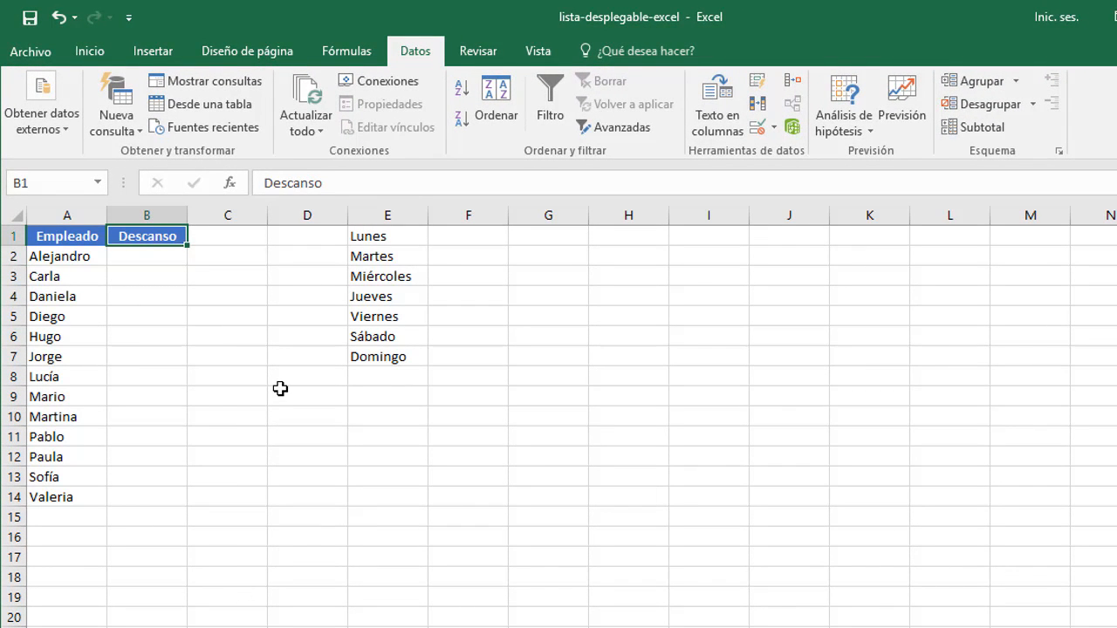
- Apply list data validation to the Descanso cells B2:B14 with the weekdays in =$E$1:$E$7 as the source
left_click_drag(152, 258, 157, 497)
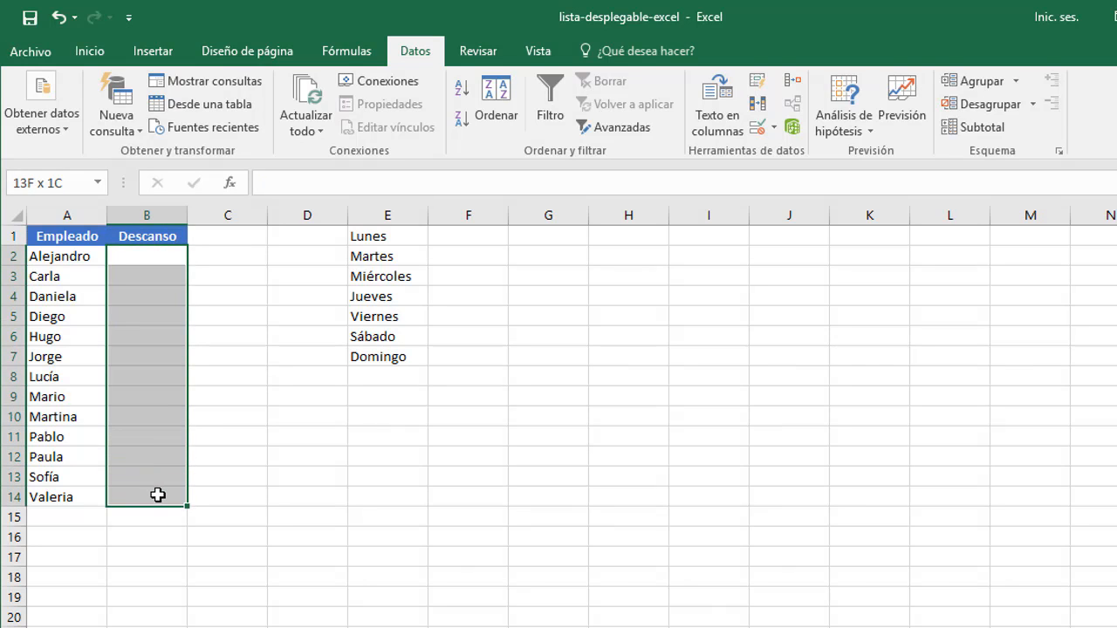
left_click(758, 137)
left_click(528, 355)
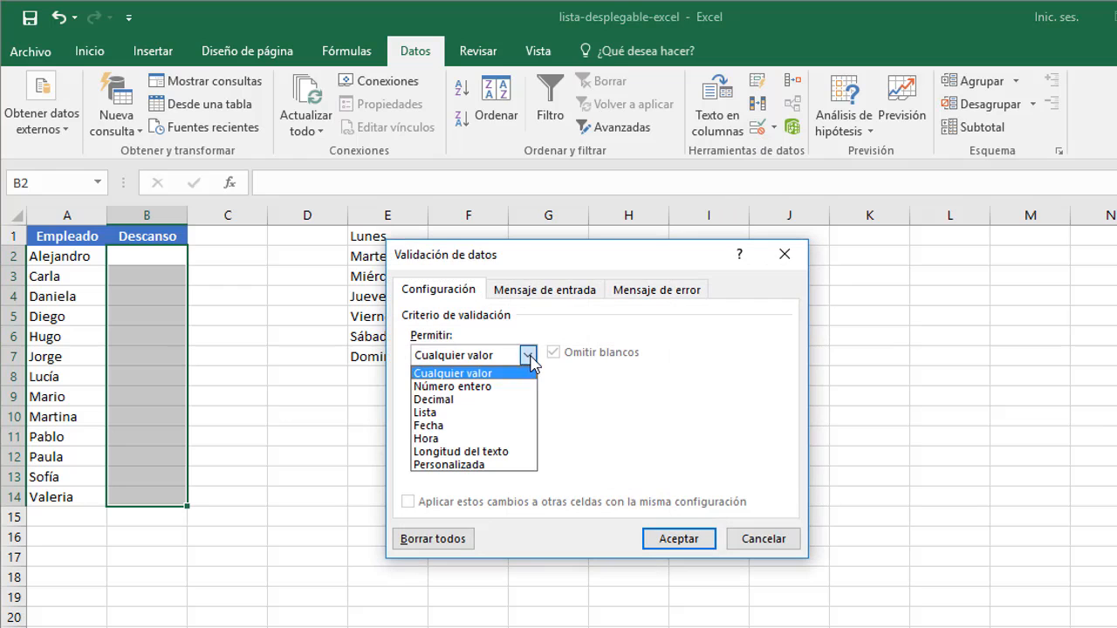
left_click(491, 412)
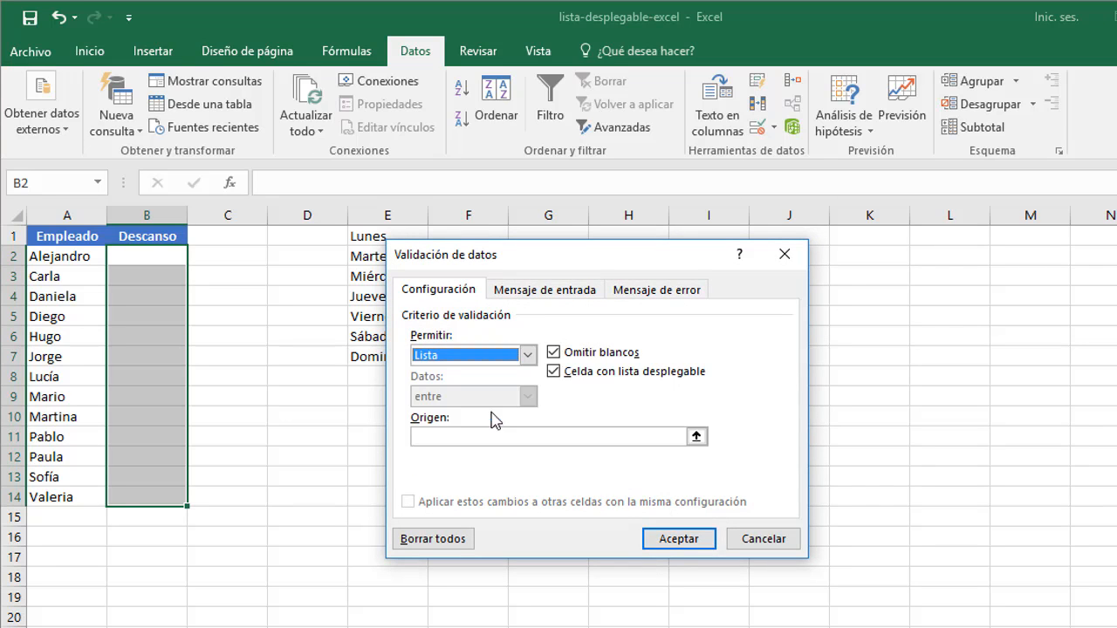
left_click(696, 438)
left_click_drag(365, 237, 392, 357)
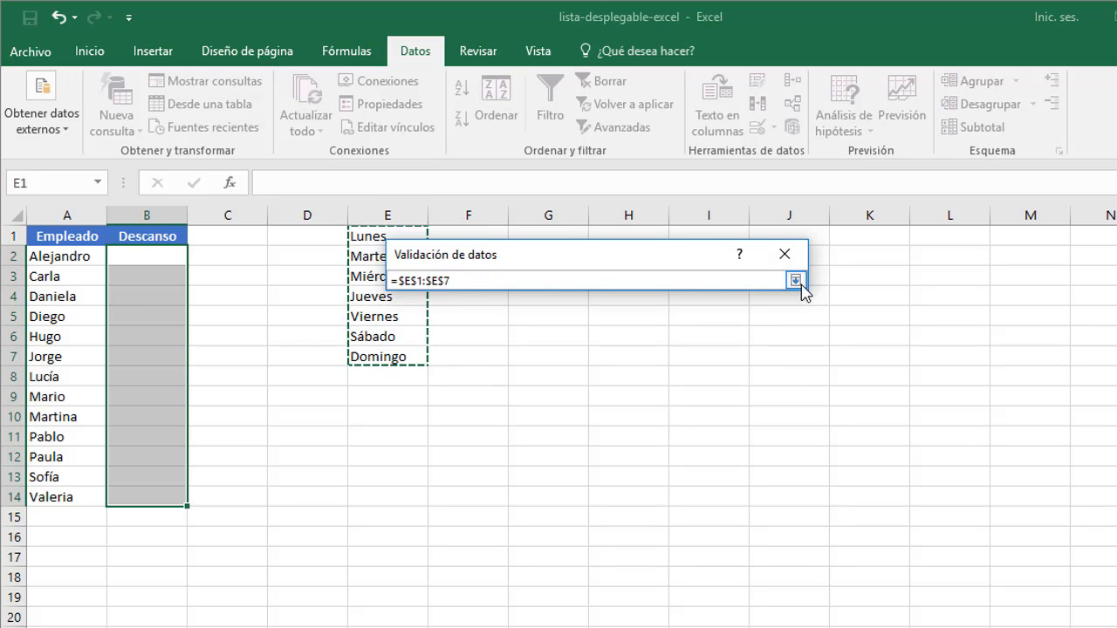
left_click(794, 280)
left_click(703, 538)
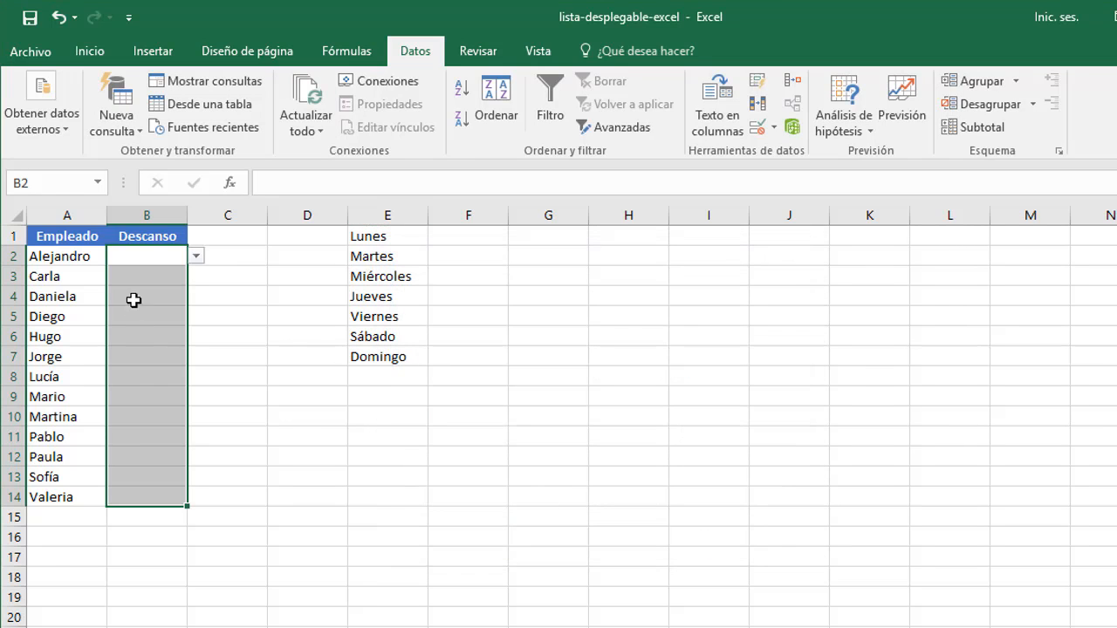
- Choose the rest days Lunes in B2, Martes in B3, Miércoles in B4 and Jueves in B5 from the drop-down lists
left_click(184, 260)
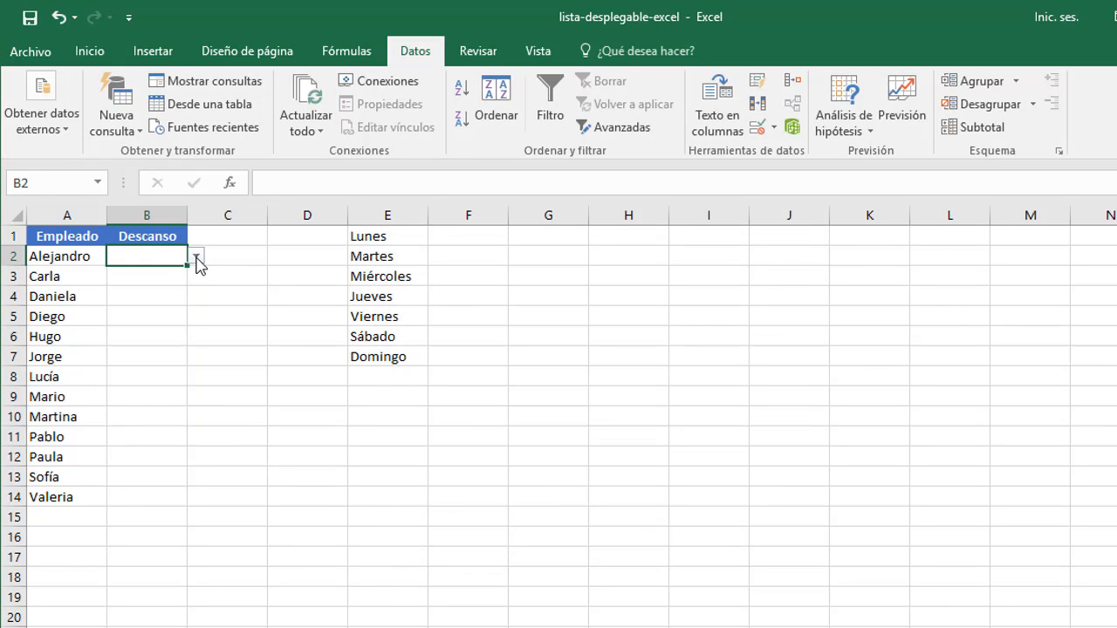
left_click(197, 258)
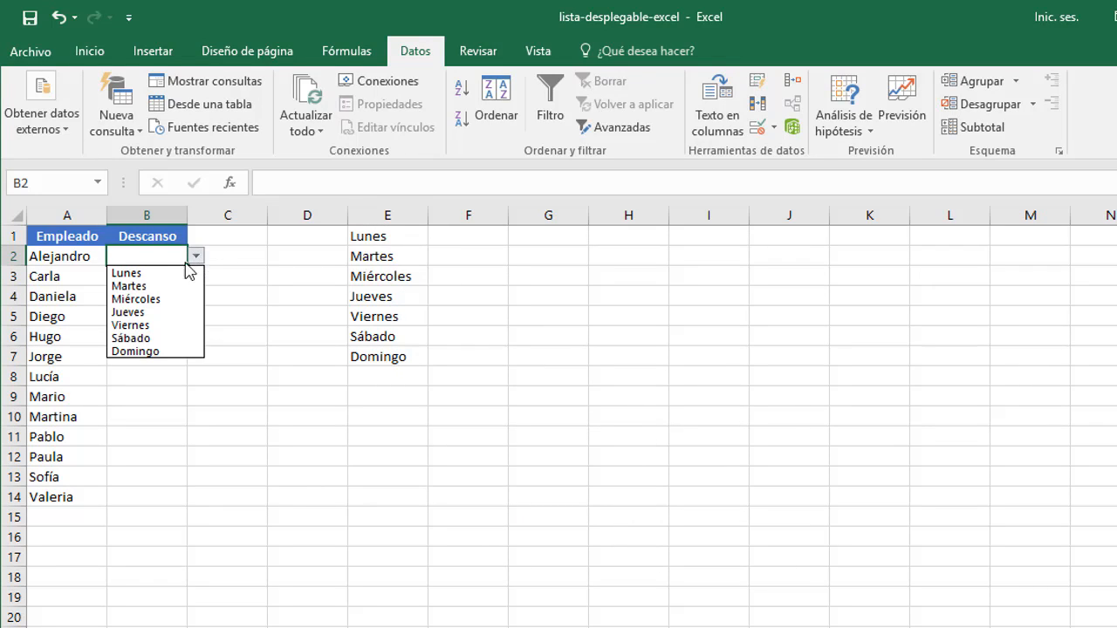
left_click(138, 275)
left_click(175, 277)
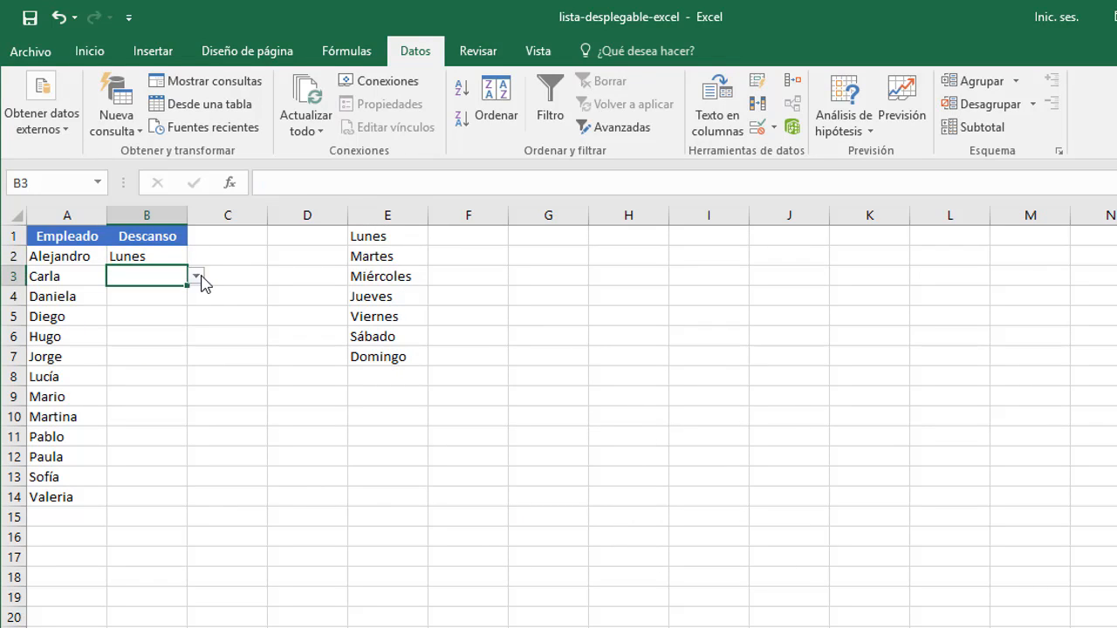
left_click(197, 277)
left_click(162, 307)
left_click(161, 300)
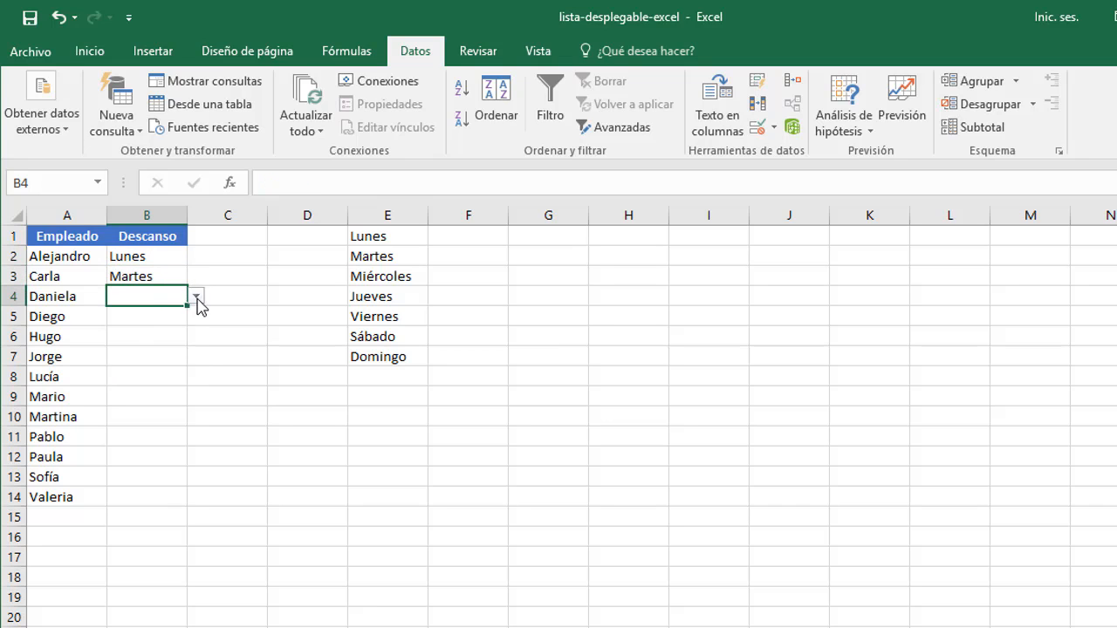
left_click(198, 296)
left_click(161, 340)
left_click(152, 317)
left_click(197, 317)
left_click(162, 372)
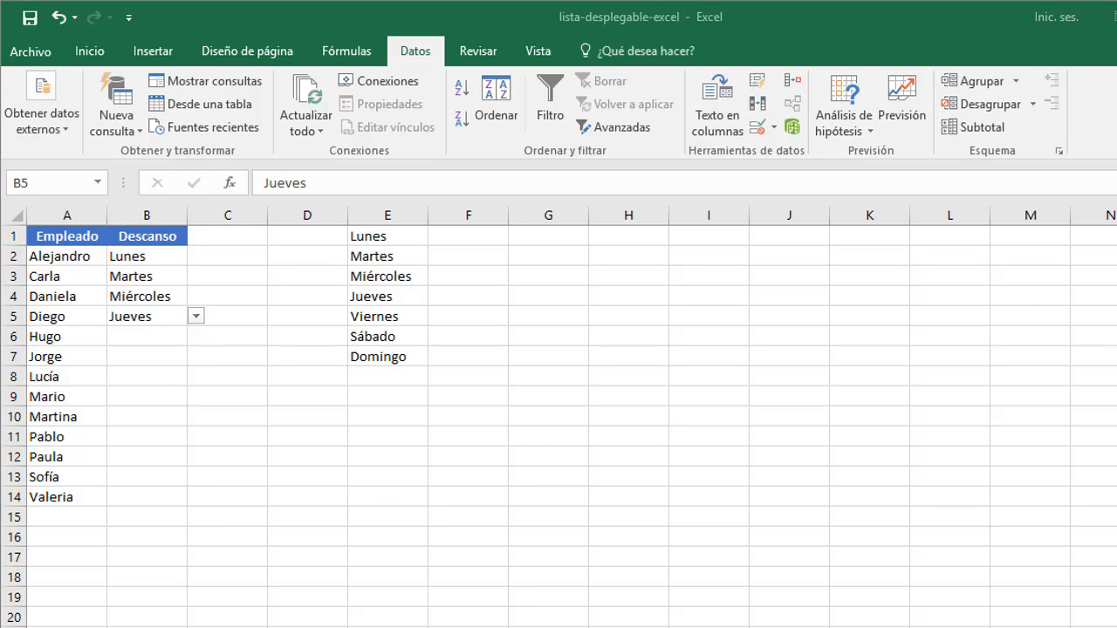
- Add five more employee names in A15:A19 and check the adjacent Descanso cells for a drop-down list
left_click(57, 515)
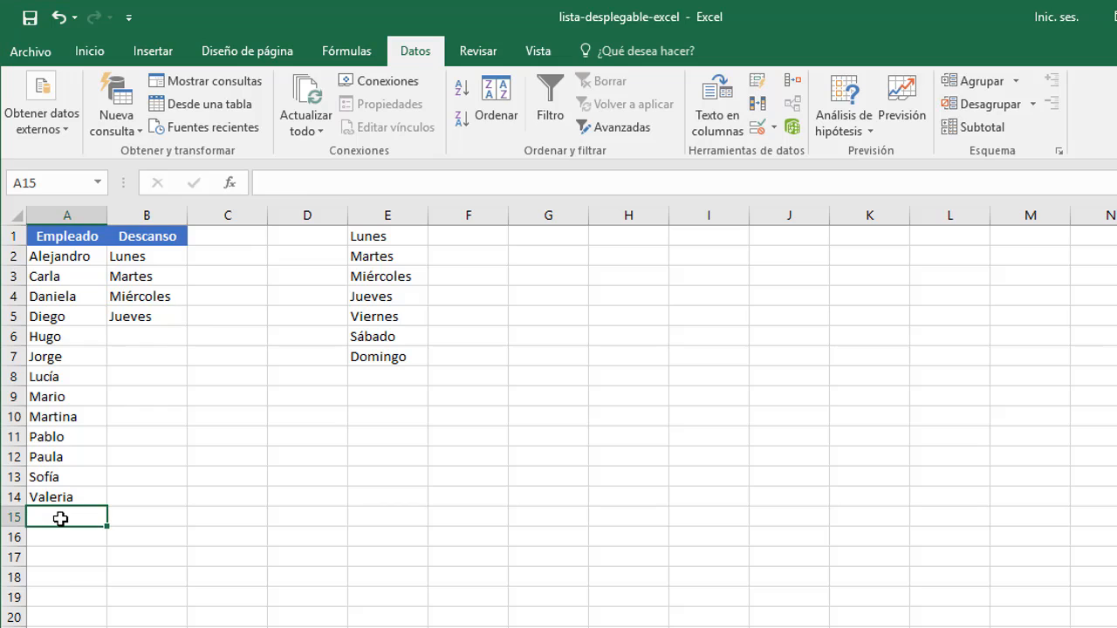
type("Ana Laura Elena Alejandra Marina")
left_click(158, 517)
left_click(167, 542)
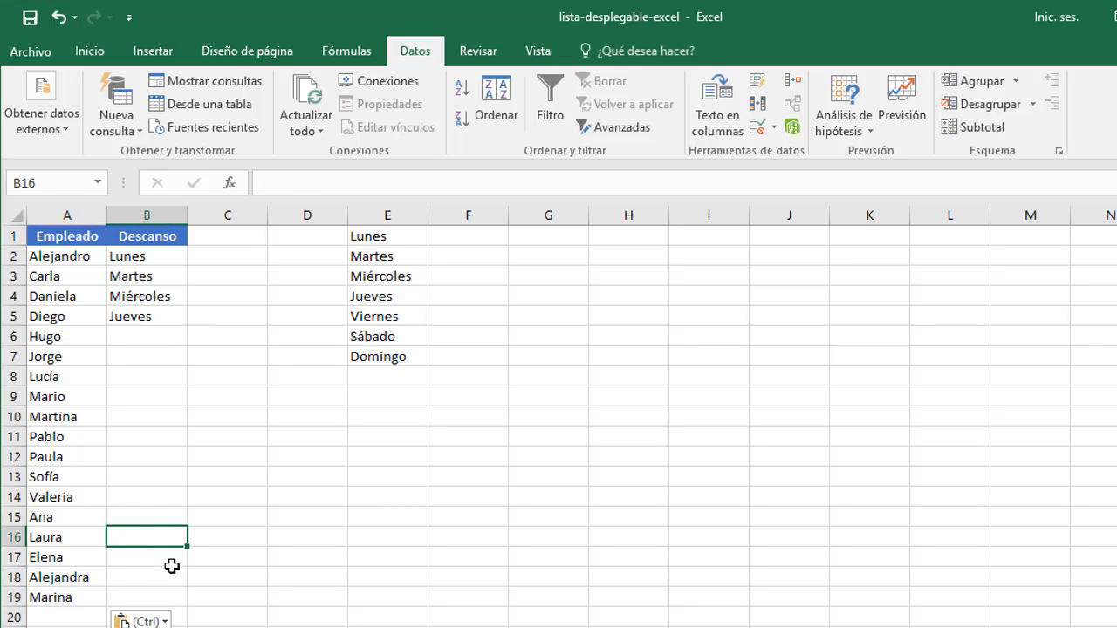
left_click(170, 557)
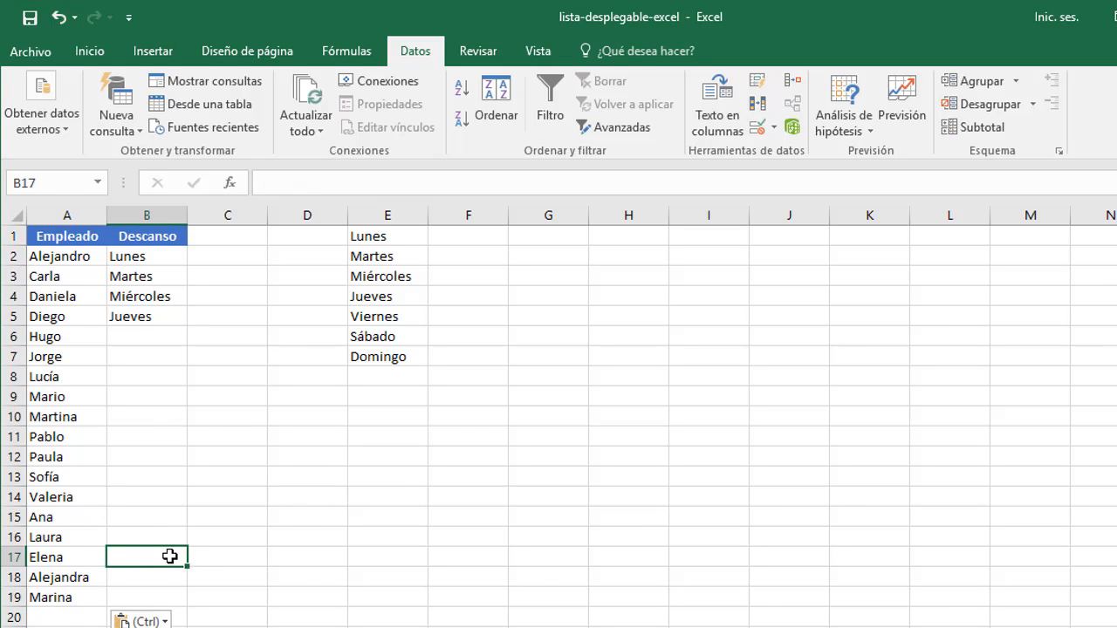
- Copy the empty drop-down list cell B14 into the new employees' Descanso cells B15:B19
left_click(157, 497)
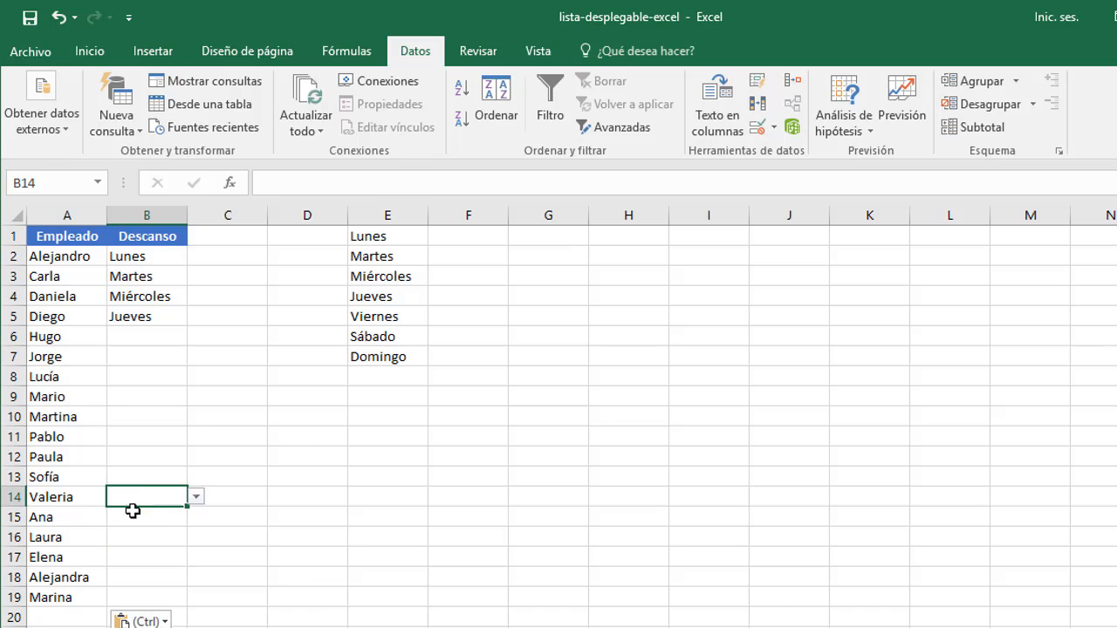
left_click(87, 51)
left_click(58, 102)
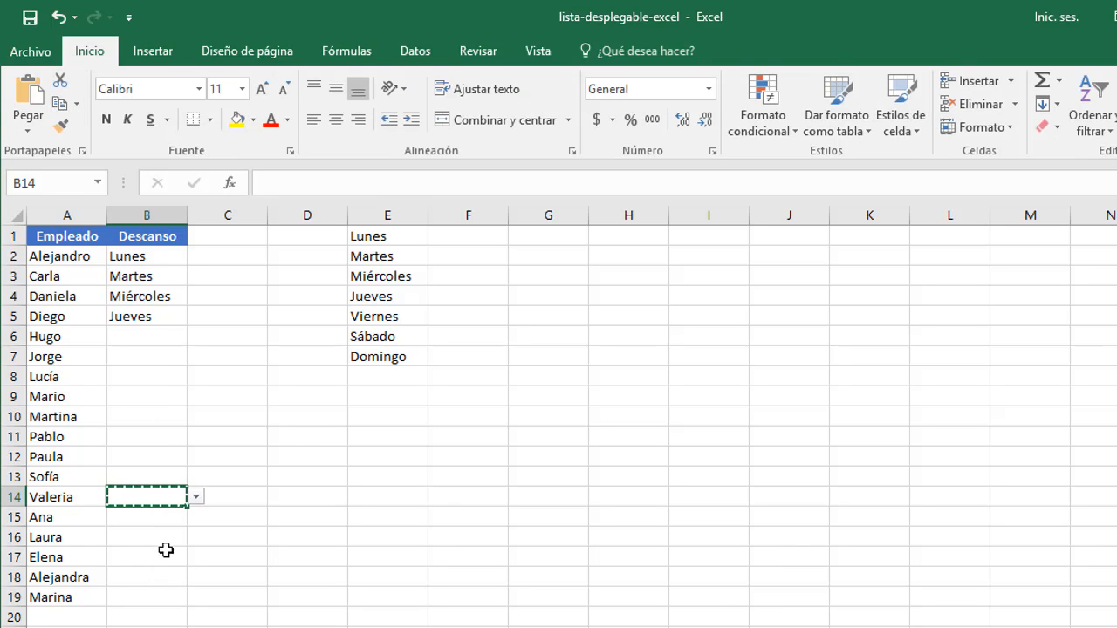
left_click_drag(159, 516, 169, 596)
left_click(56, 123)
left_click(202, 558)
- Choose Viernes in B16 and Sábado in B15 from the copied drop-down lists, and clear the copy selection
left_click(166, 536)
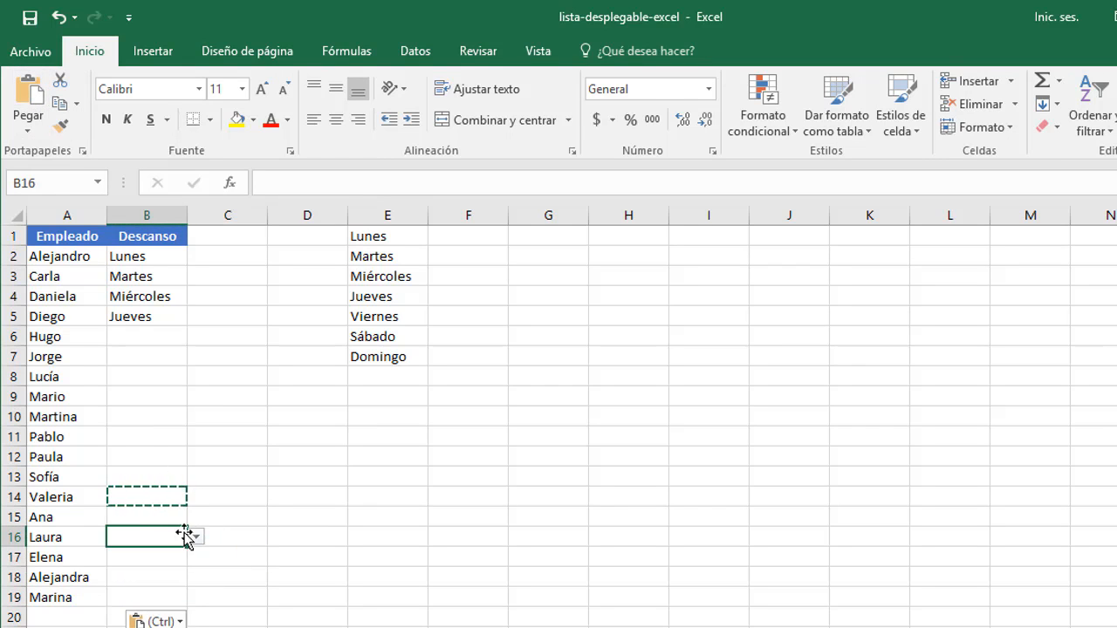
left_click(197, 537)
left_click(162, 605)
left_click(159, 516)
left_click(196, 517)
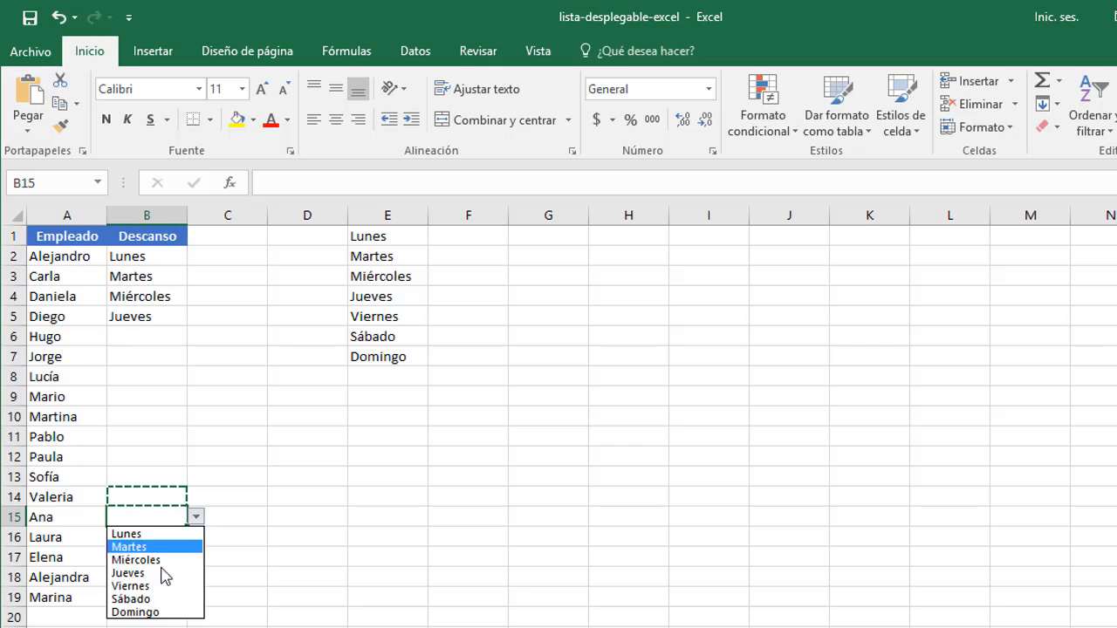
left_click(130, 599)
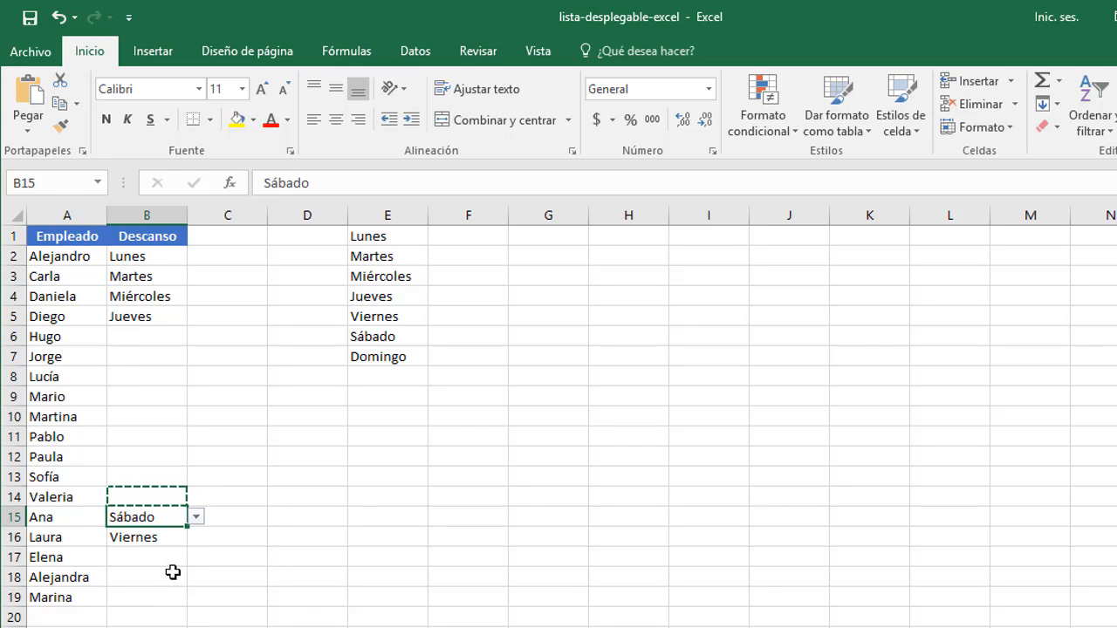
key("Escape")
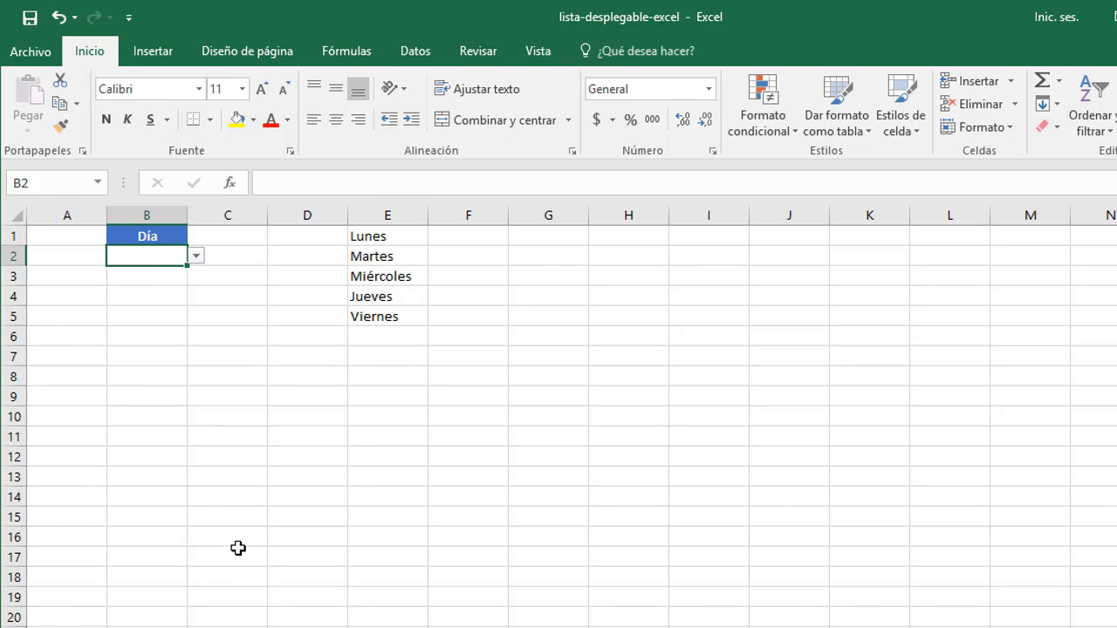
- Review the Día options in B2 and replace the source days in E1 and E2 with Sabado and Domingo
left_click(198, 257)
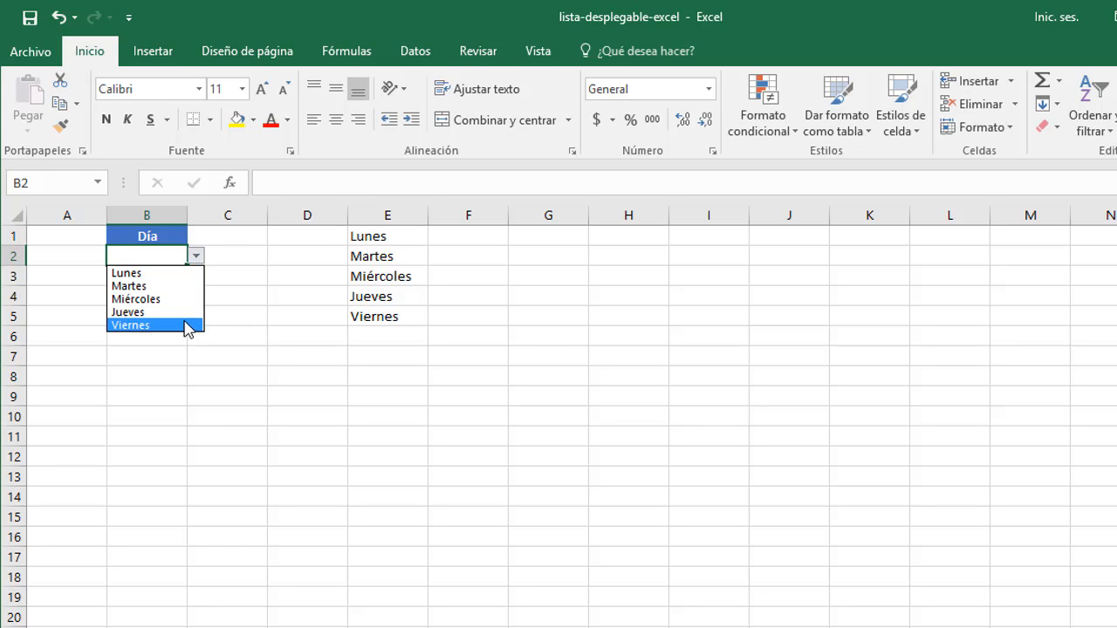
left_click(375, 238)
left_click(389, 233)
type("S")
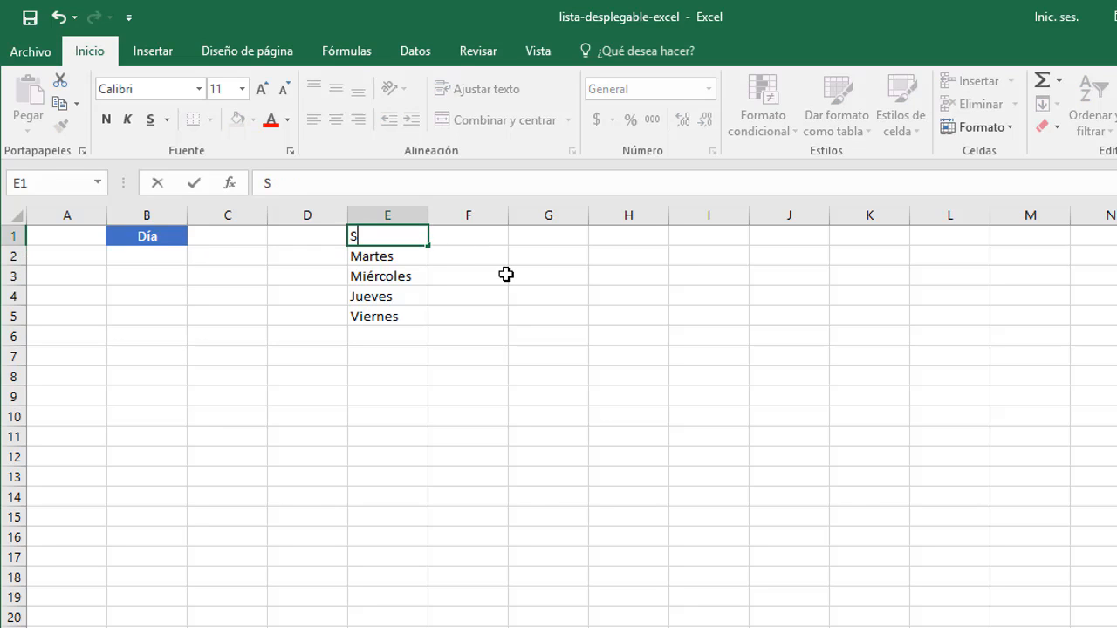
type("abado")
key("Return")
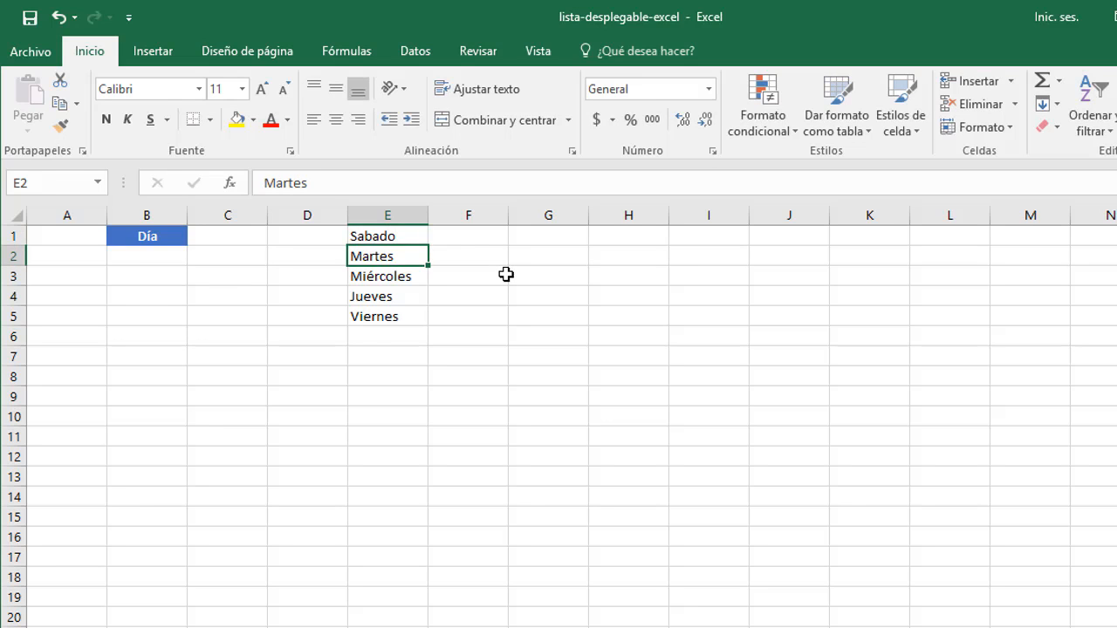
type("Domingo")
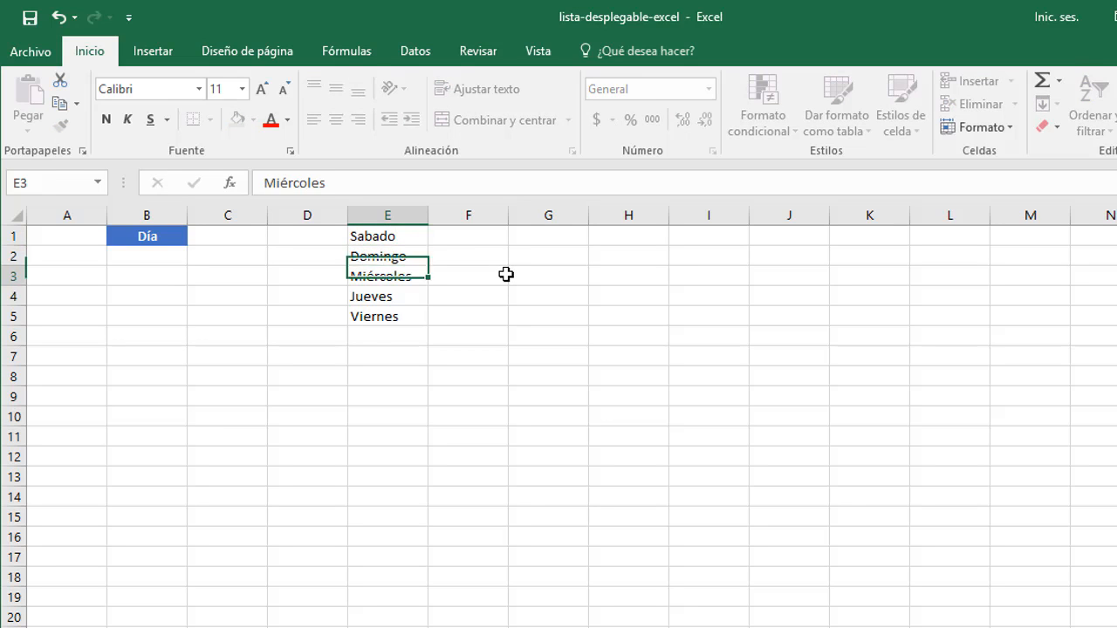
key("Return")
- Check the Día drop-down options in B2 and undo the replacements in E1 and E2
left_click(162, 255)
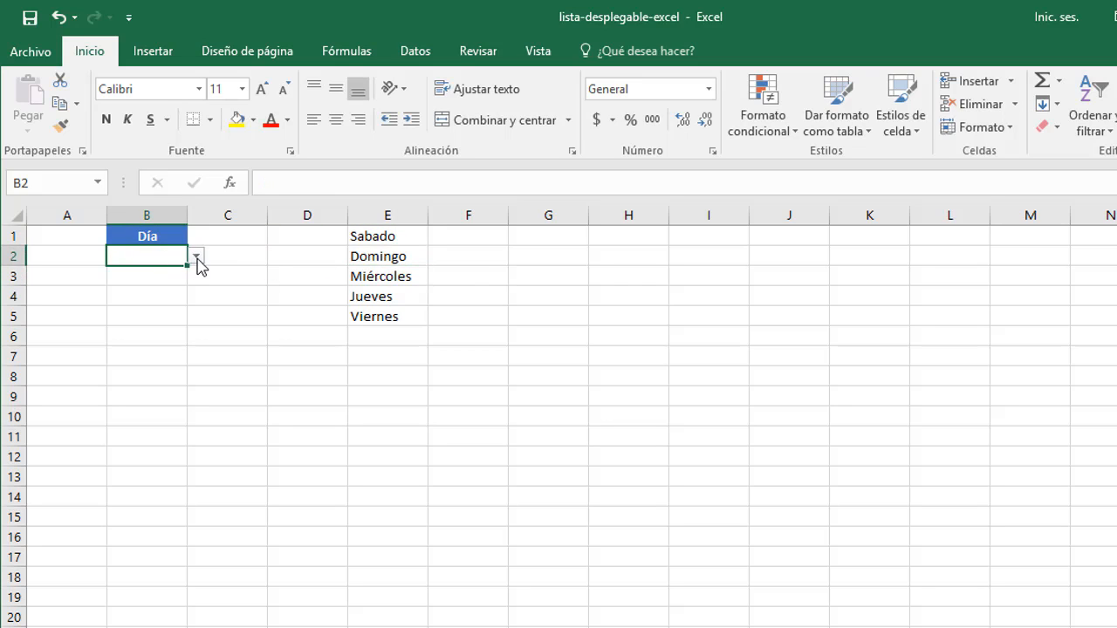
left_click(197, 258)
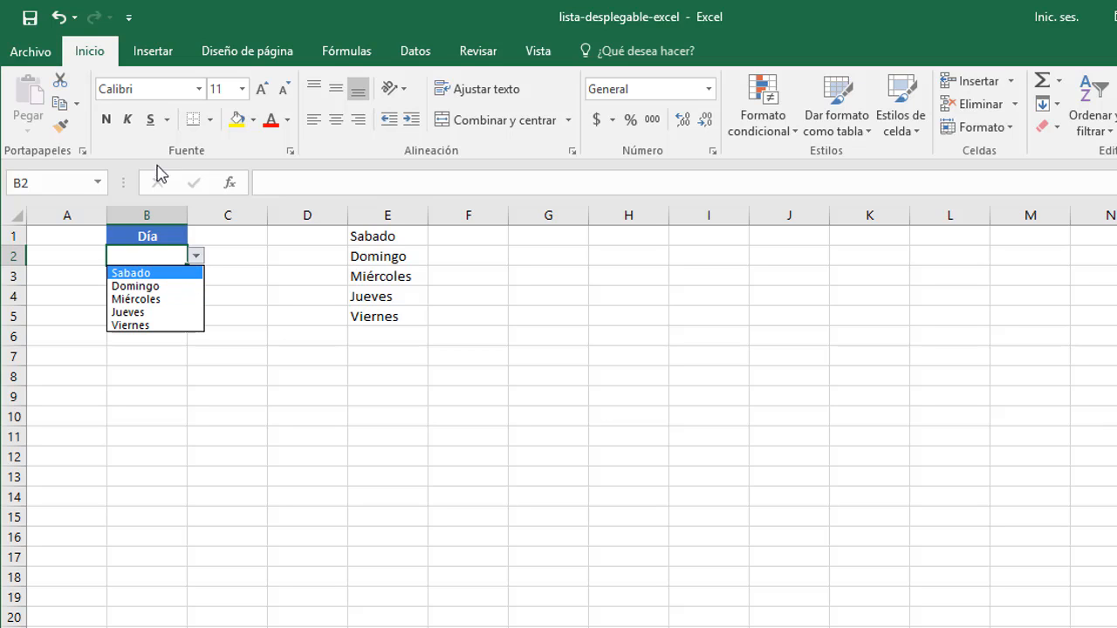
left_click(59, 17)
left_click(59, 17)
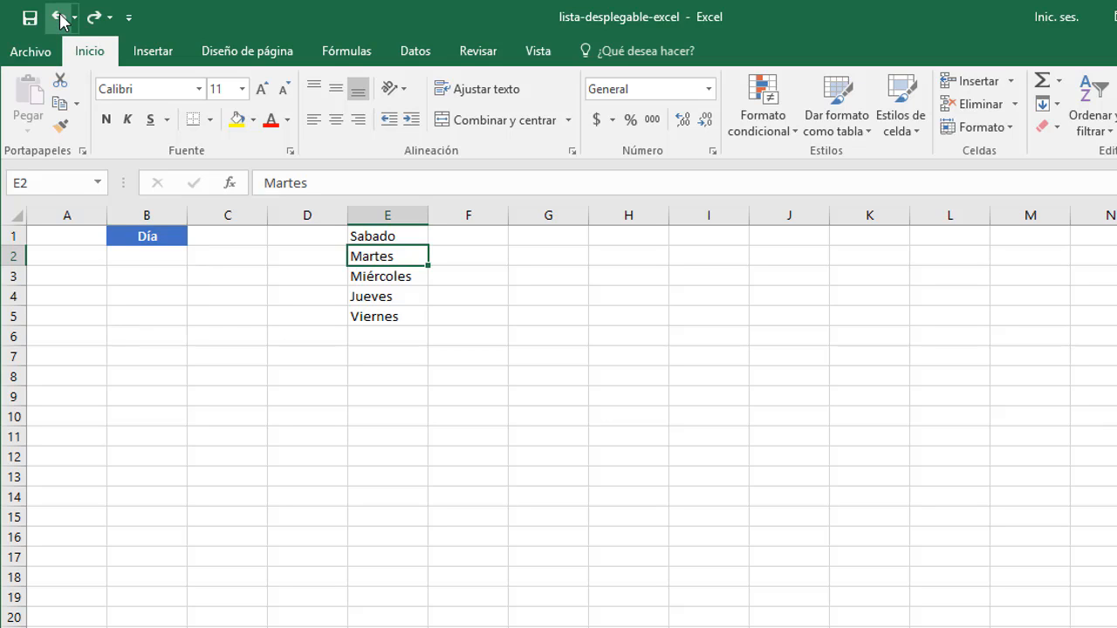
left_click(59, 17)
- Add Sábado in E6 and Domingo in E7 below the source weekdays
left_click(382, 335)
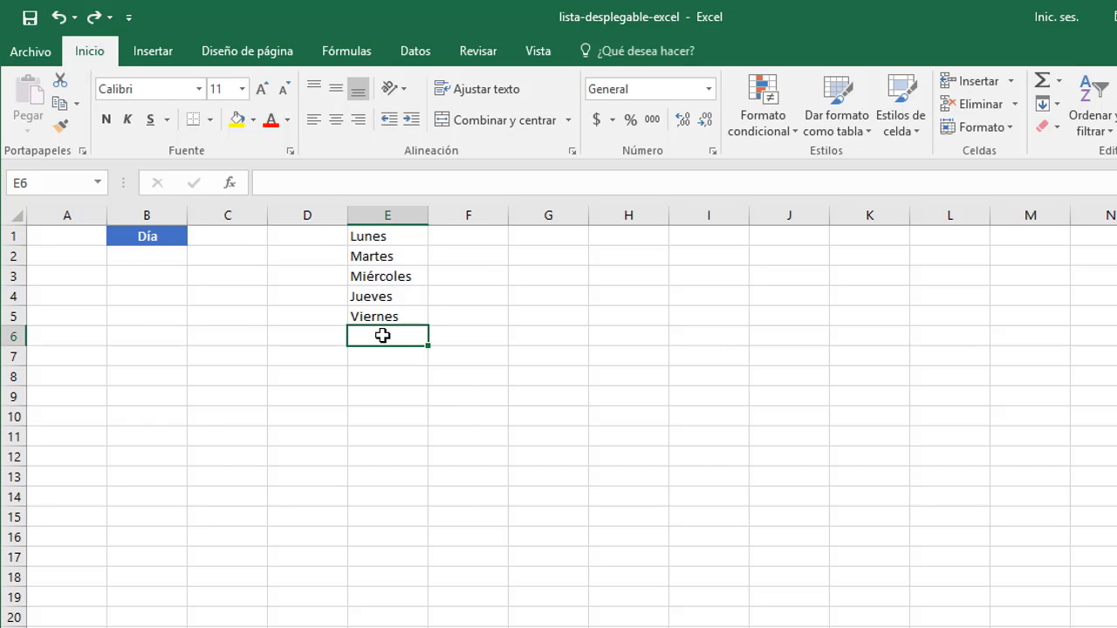
type("Sábado")
key("Return")
type("Domingo")
key("Return")
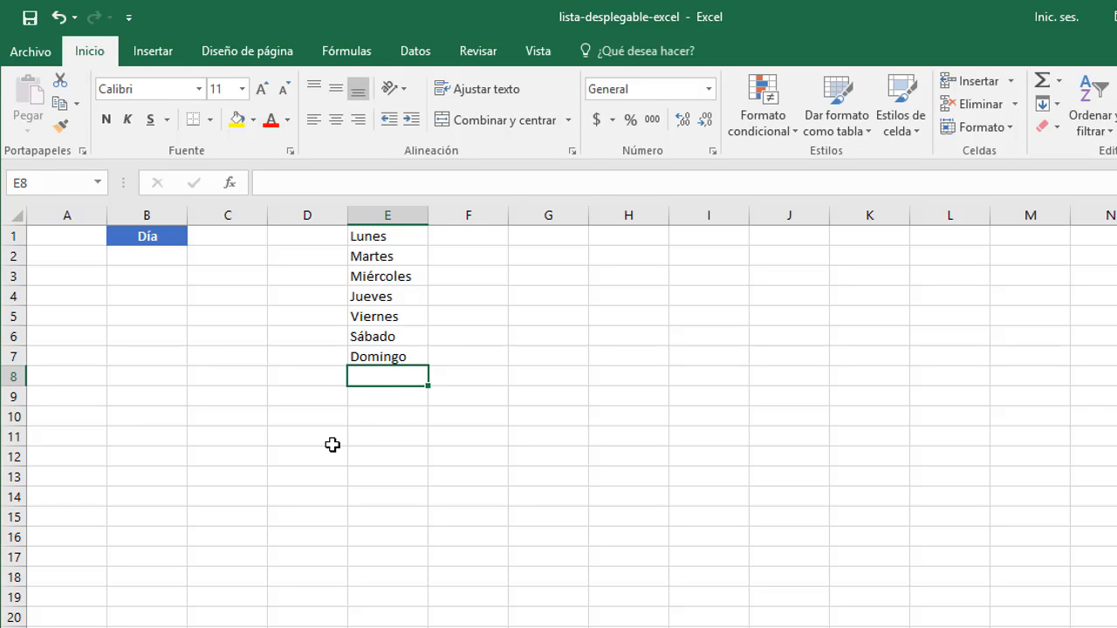
- Check whether the Día drop-down list in B2 includes the newly added days
left_click(162, 263)
left_click(197, 258)
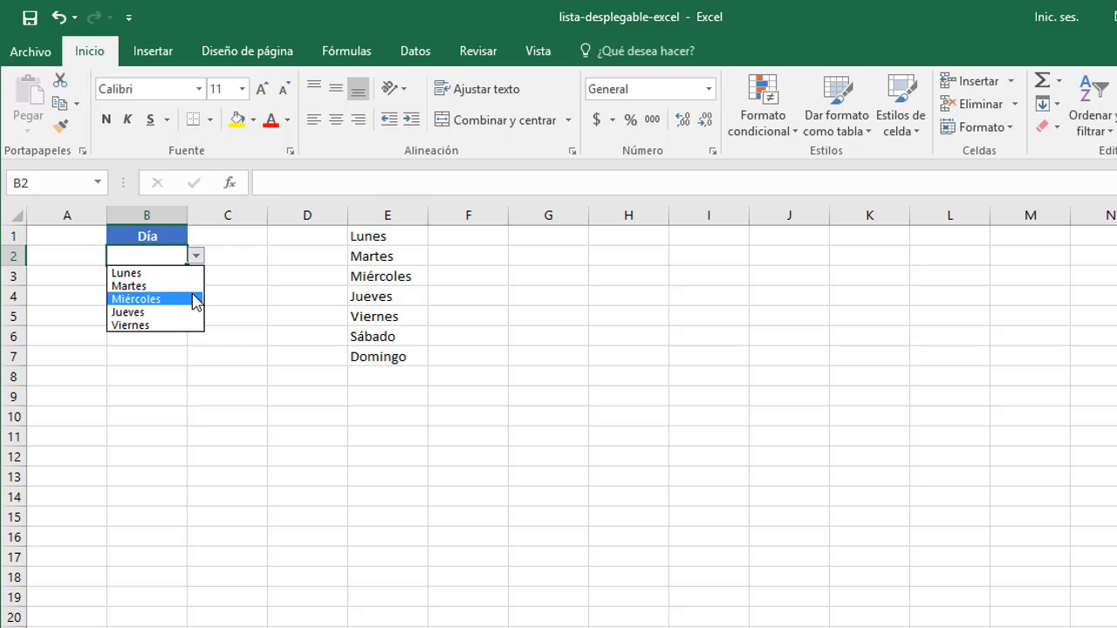
left_click(152, 255)
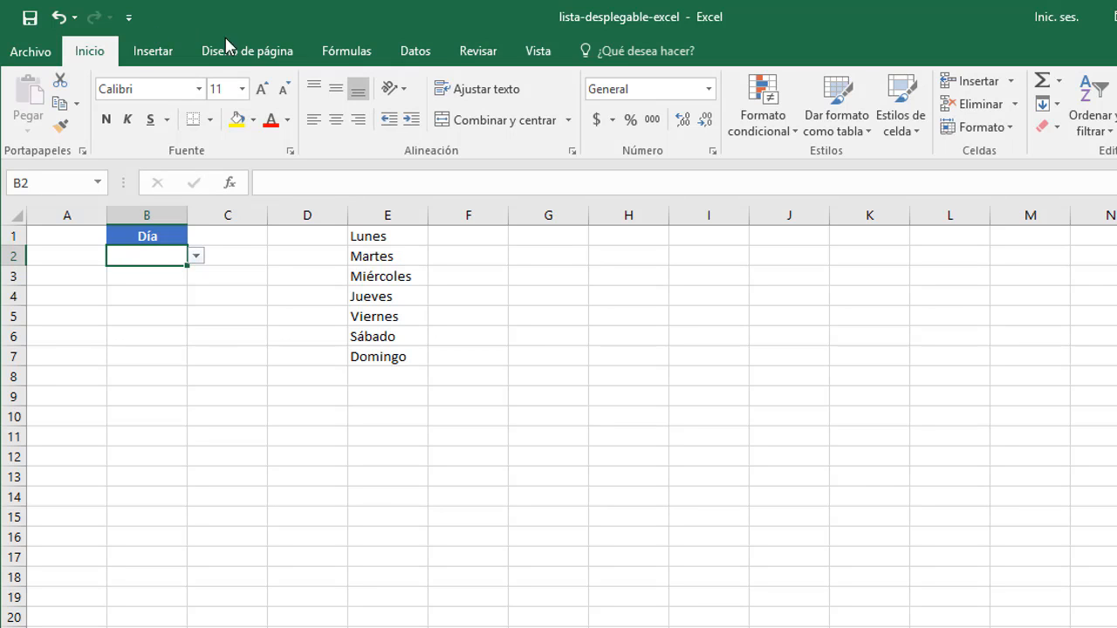
- Extend the Día list's source in B2 to =$E$1:$E$7 and check its drop-down options
left_click(415, 52)
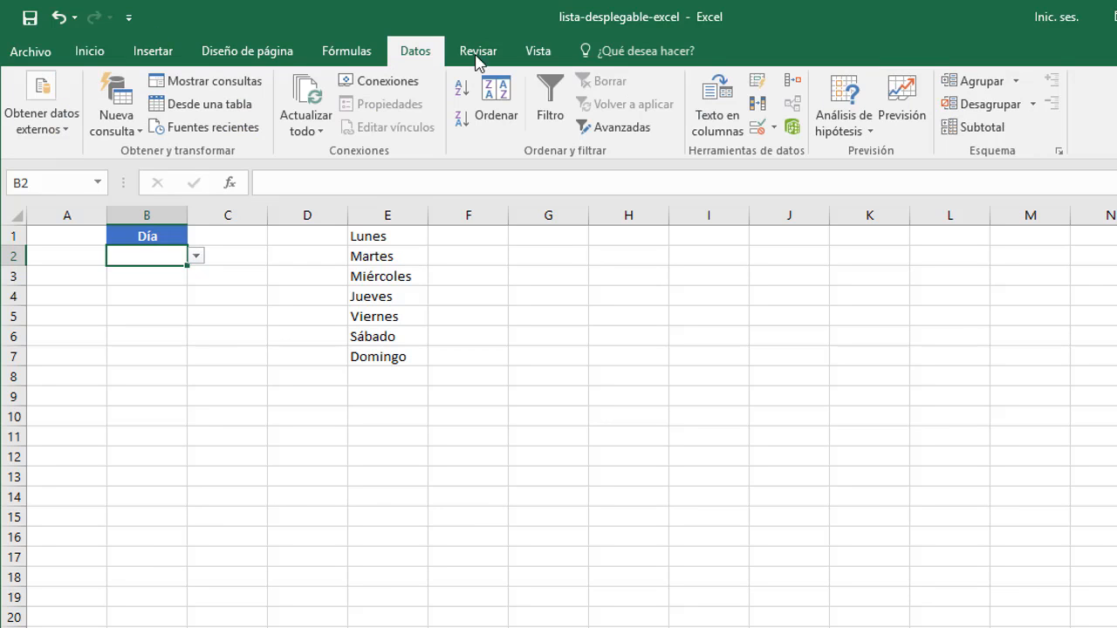
left_click(758, 131)
left_click(700, 369)
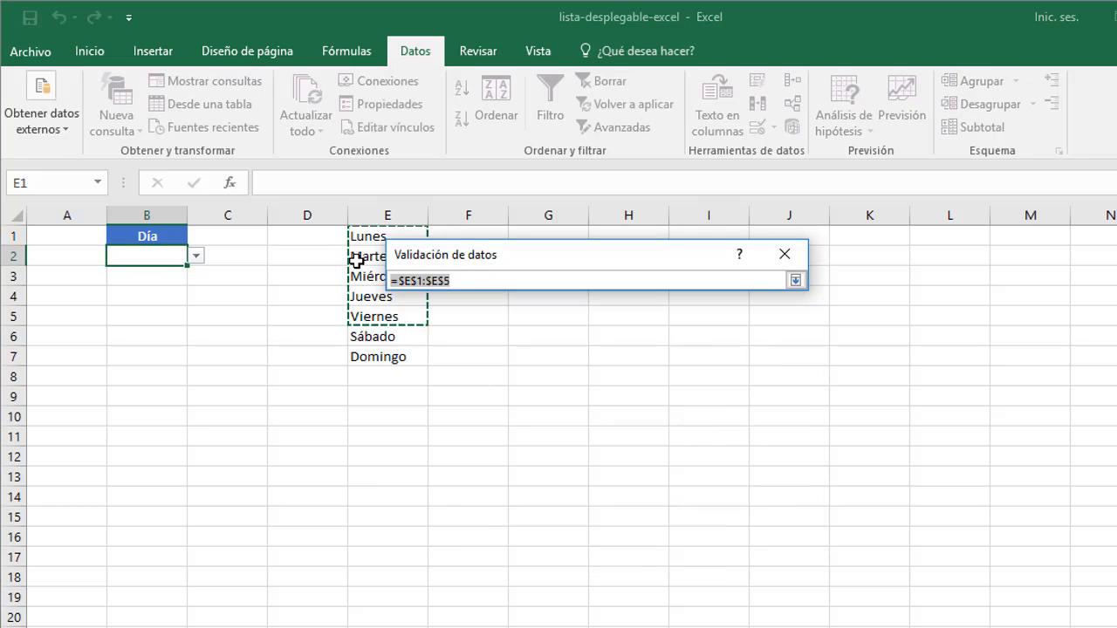
left_click_drag(364, 237, 379, 358)
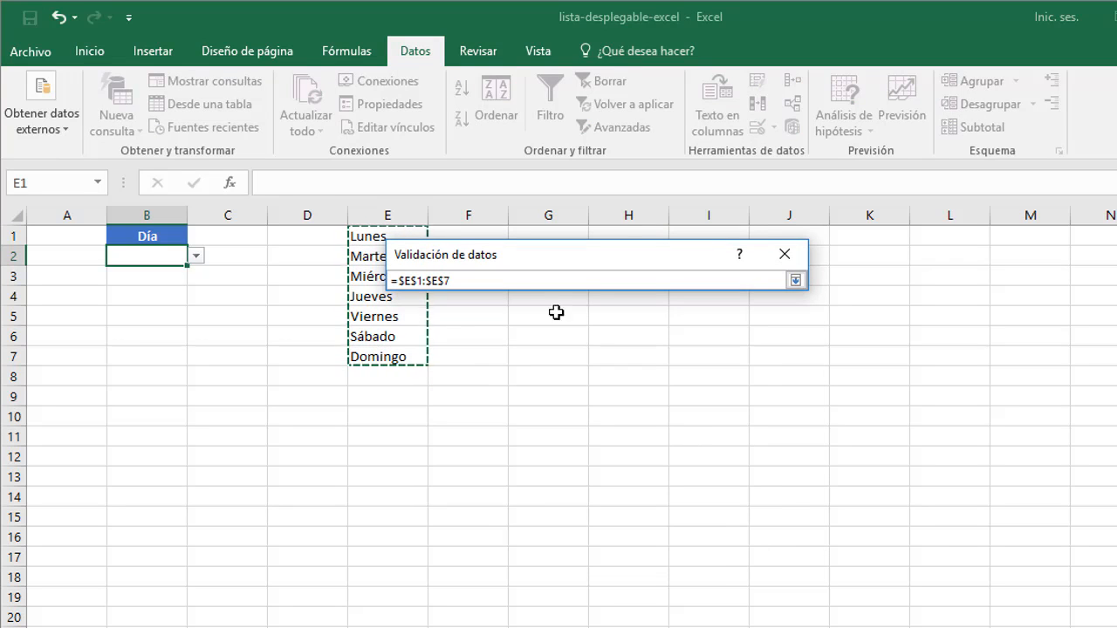
left_click(795, 280)
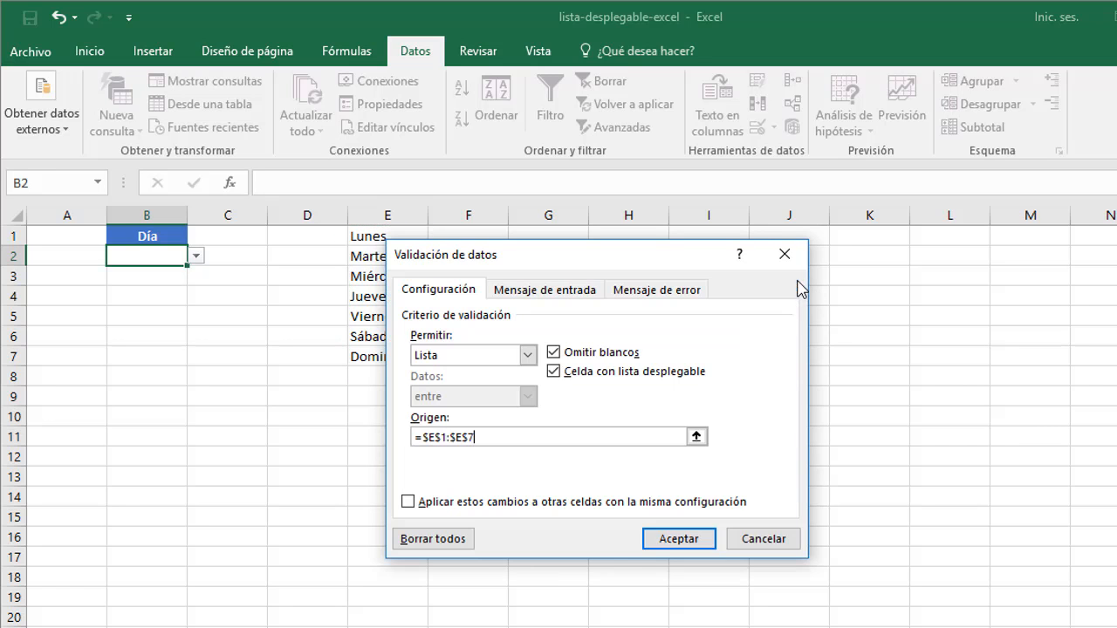
left_click(686, 541)
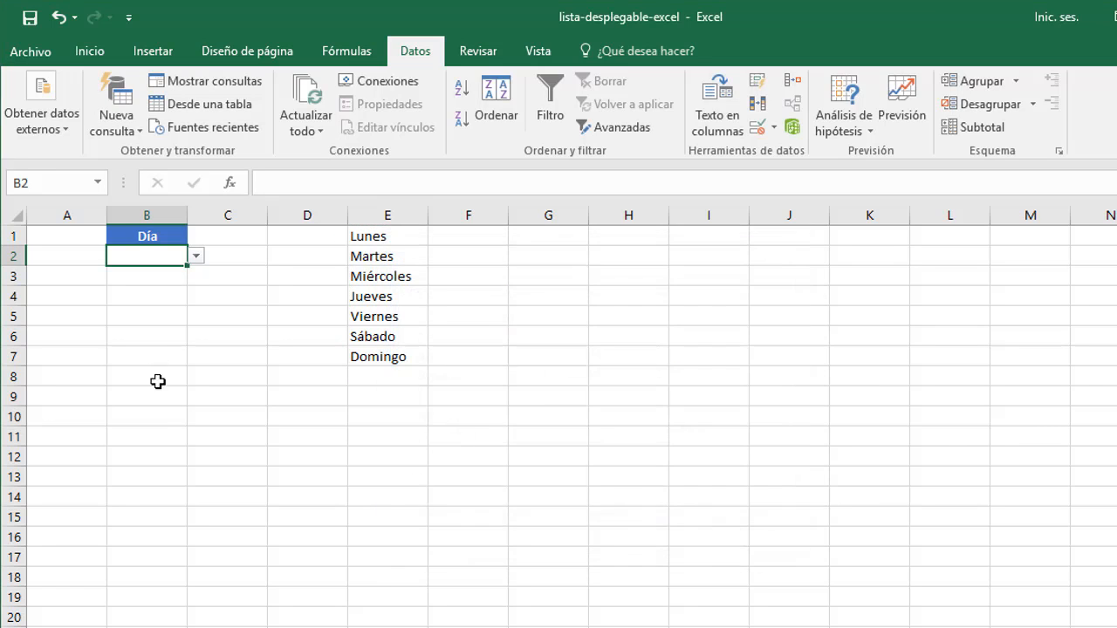
left_click(197, 256)
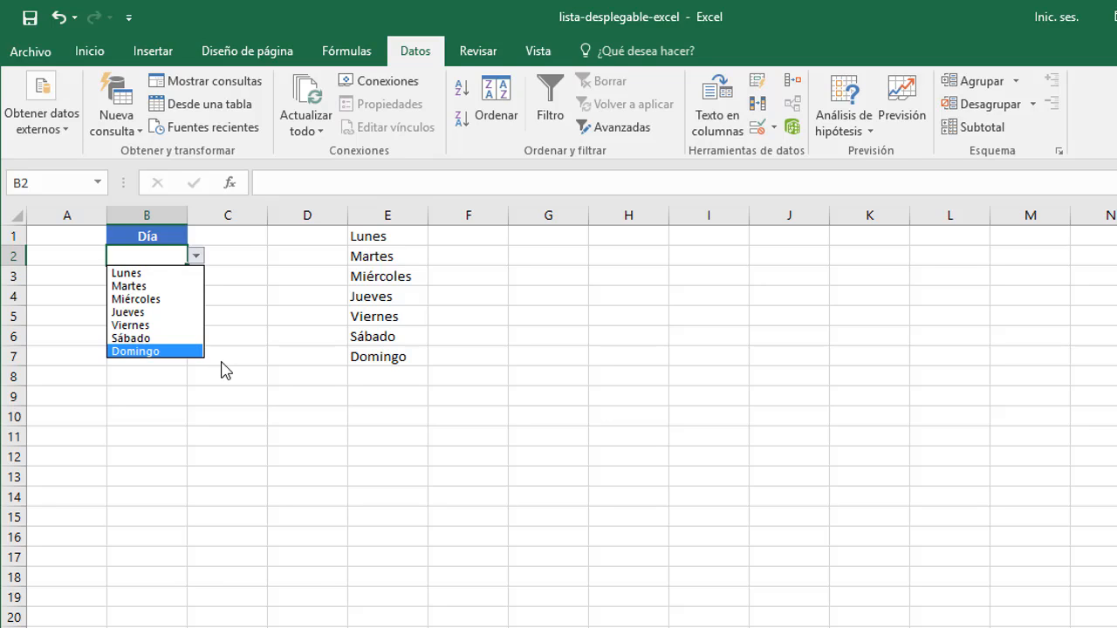
key("Escape")
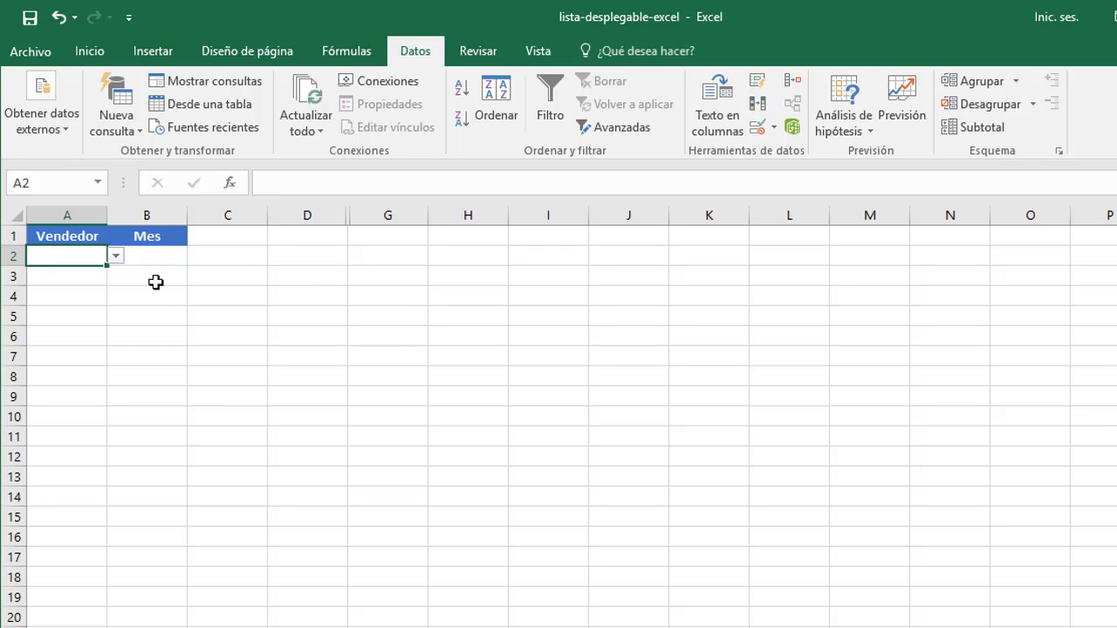
- Remove the Mes drop-down list from B2 by setting its validation to allow Cualquier valor
left_click(163, 257)
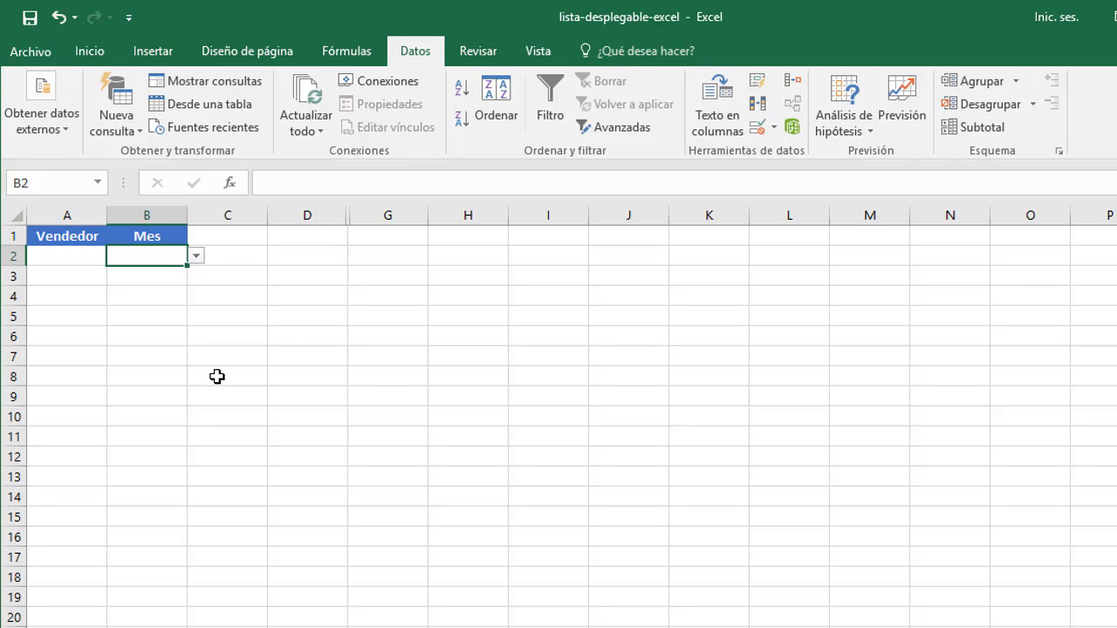
left_click(757, 128)
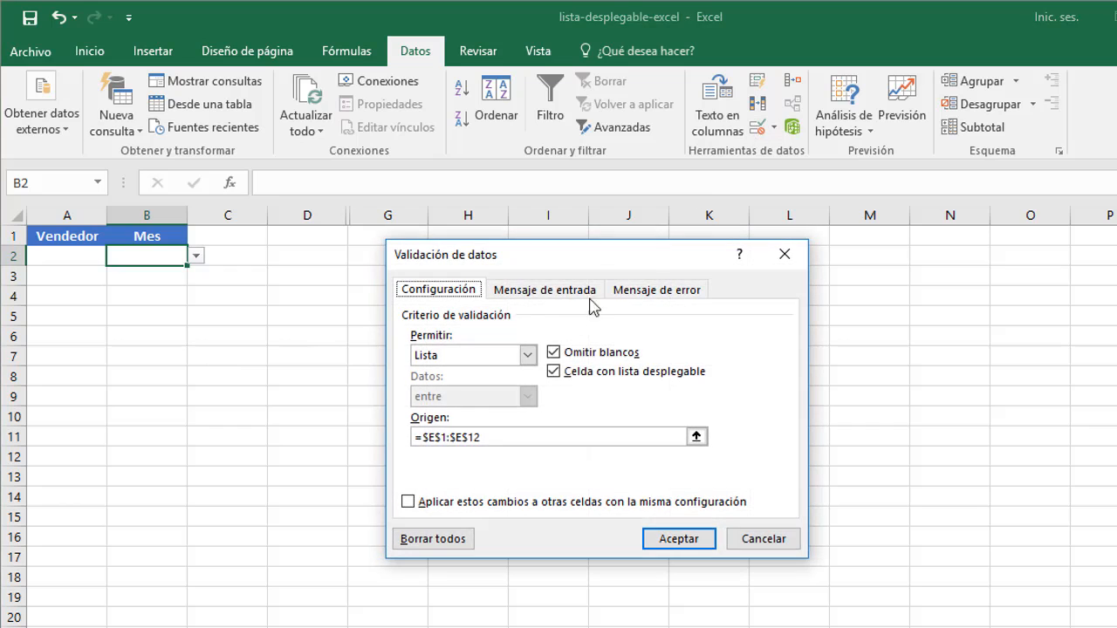
left_click(527, 354)
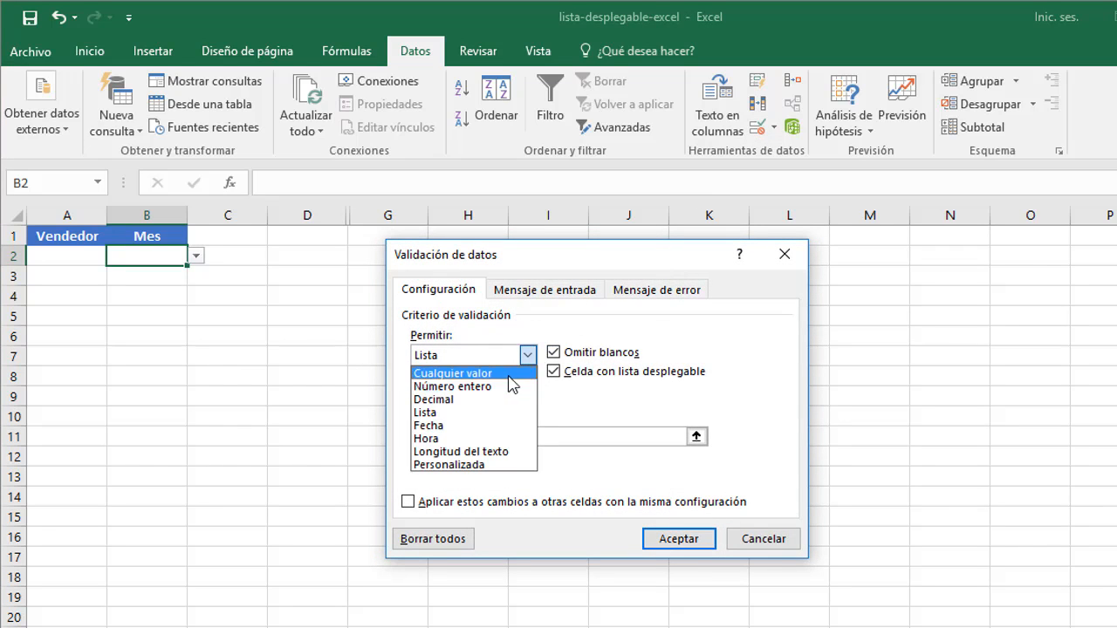
left_click(509, 375)
left_click(669, 538)
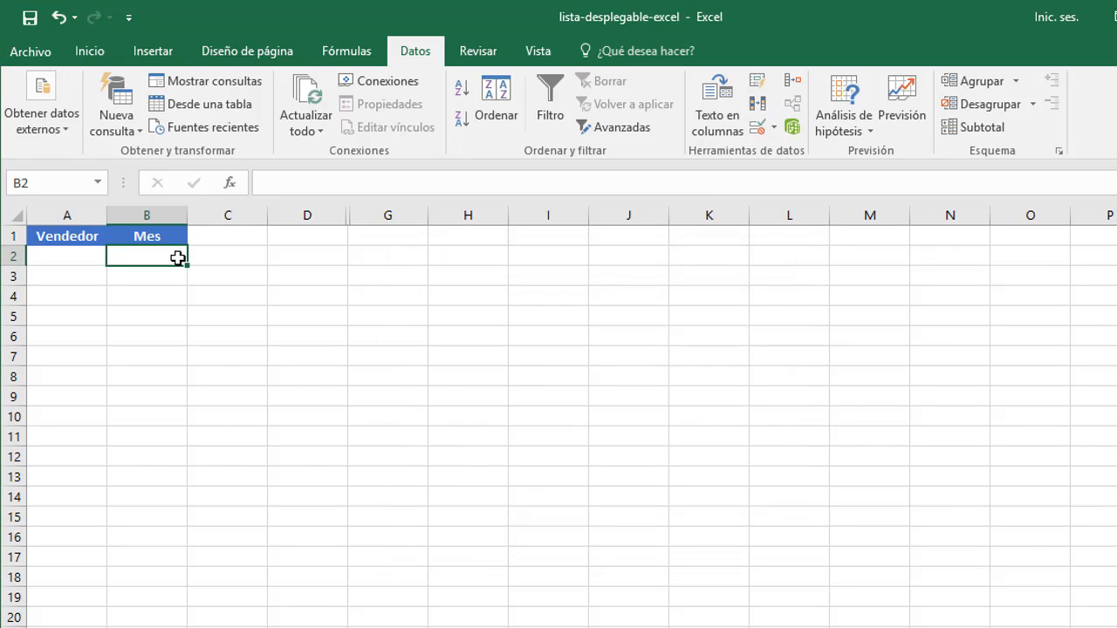
- Remove the Vendedor drop-down list from A2 by clearing all its data validation settings
left_click(77, 257)
left_click(755, 131)
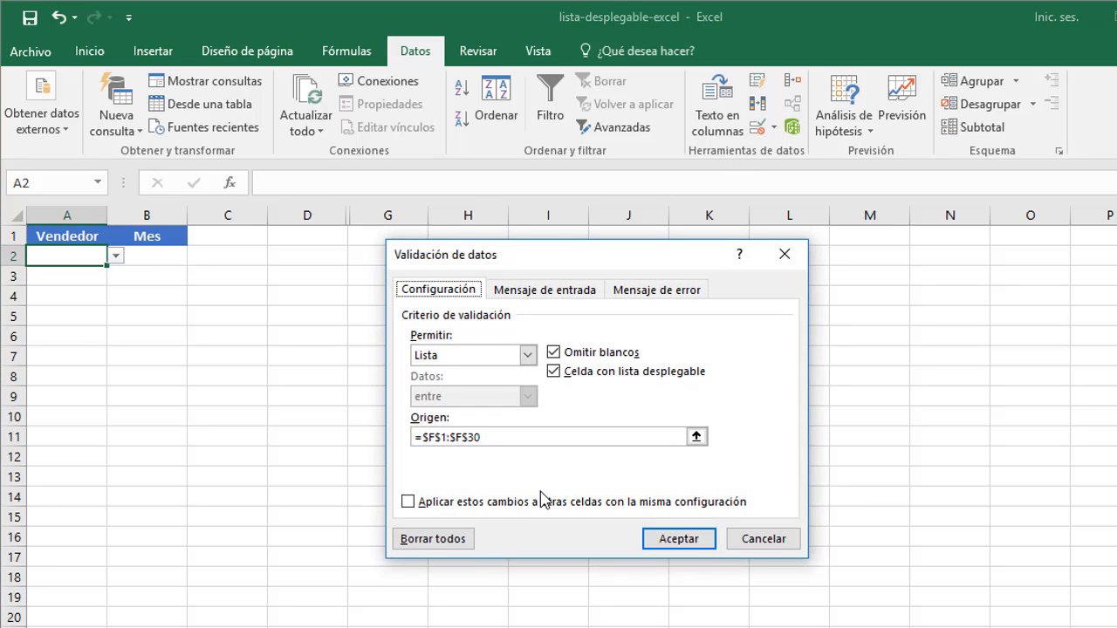
left_click(451, 545)
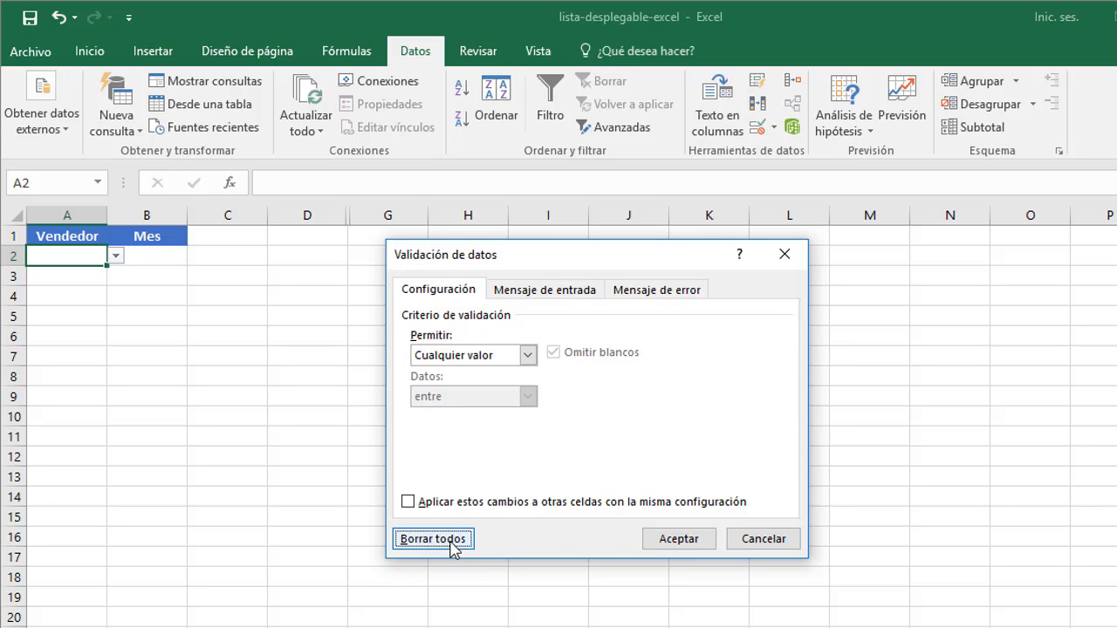
left_click(656, 538)
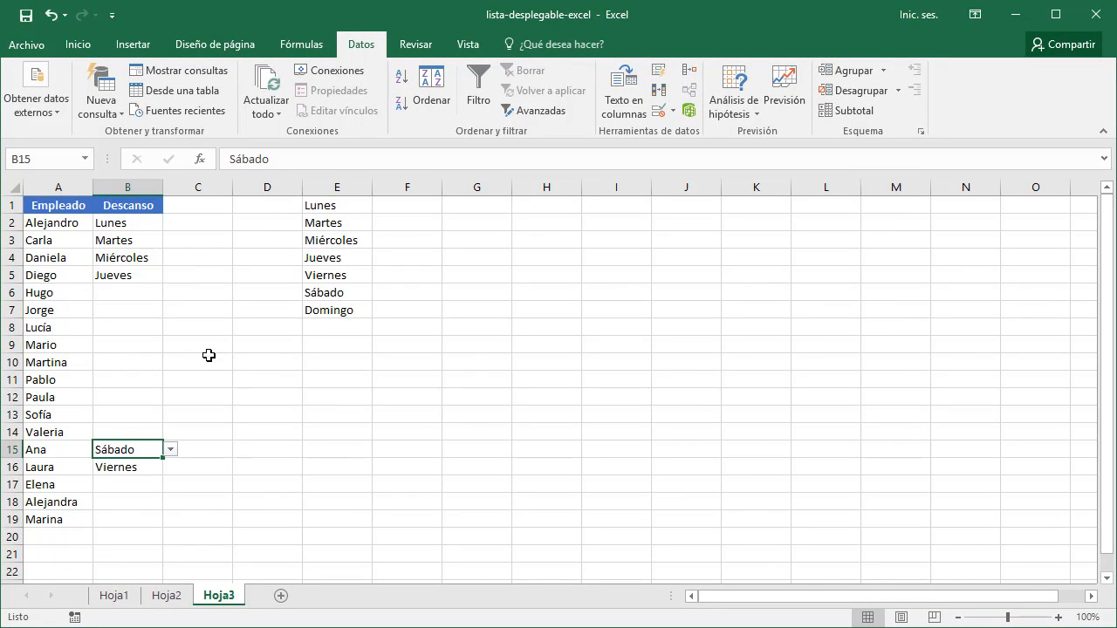
- Choose Viernes from the Descanso drop-down lists in B6 and B10
left_click(137, 294)
left_click(171, 293)
left_click(157, 352)
left_click(133, 358)
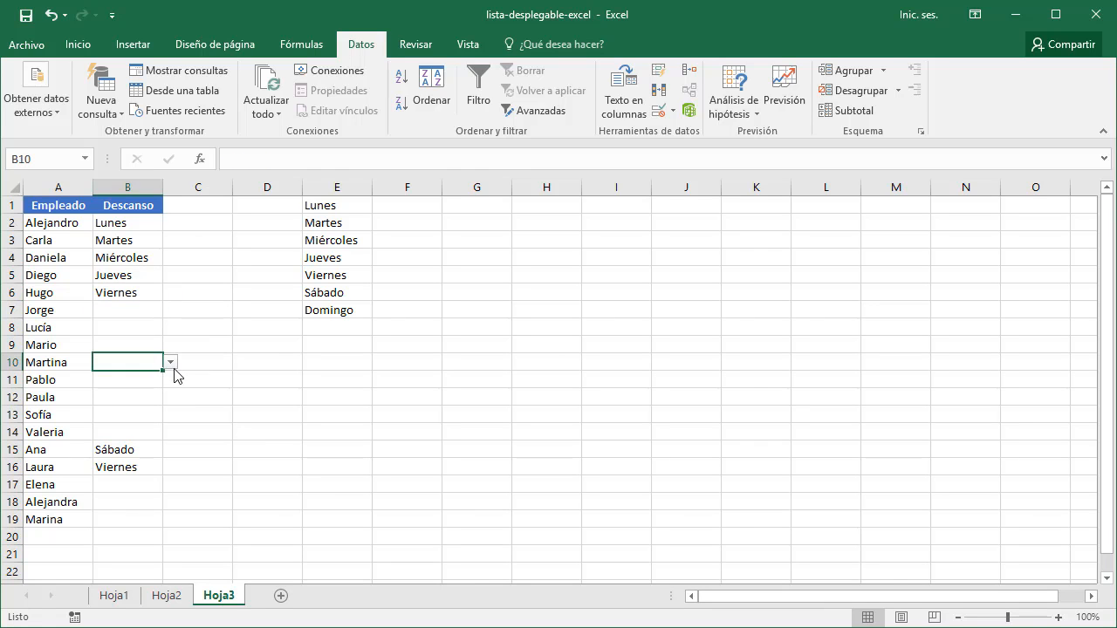
left_click(171, 361)
left_click(156, 424)
- Clear everything, including contents and drop-down lists, from the Descanso cells B2:B19
left_click_drag(128, 224, 156, 517)
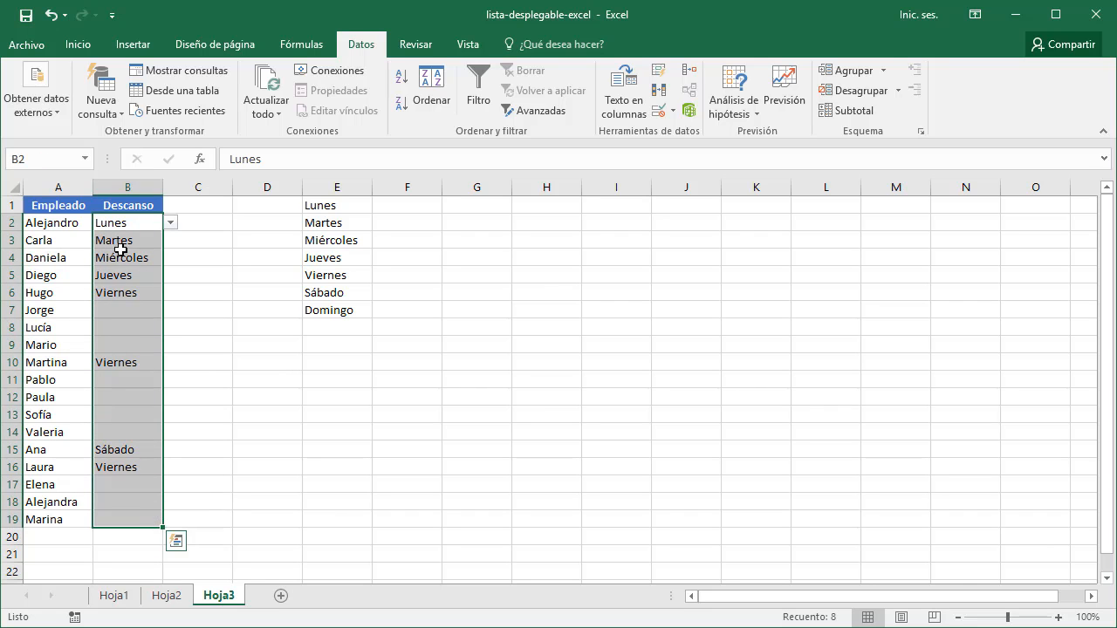
left_click(78, 44)
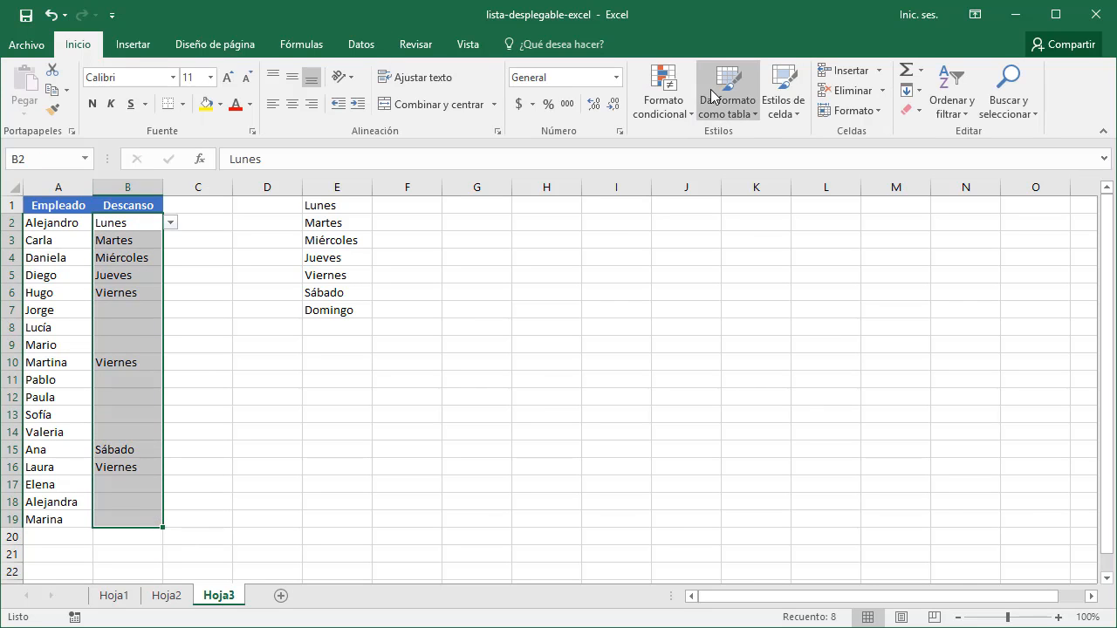
left_click(920, 113)
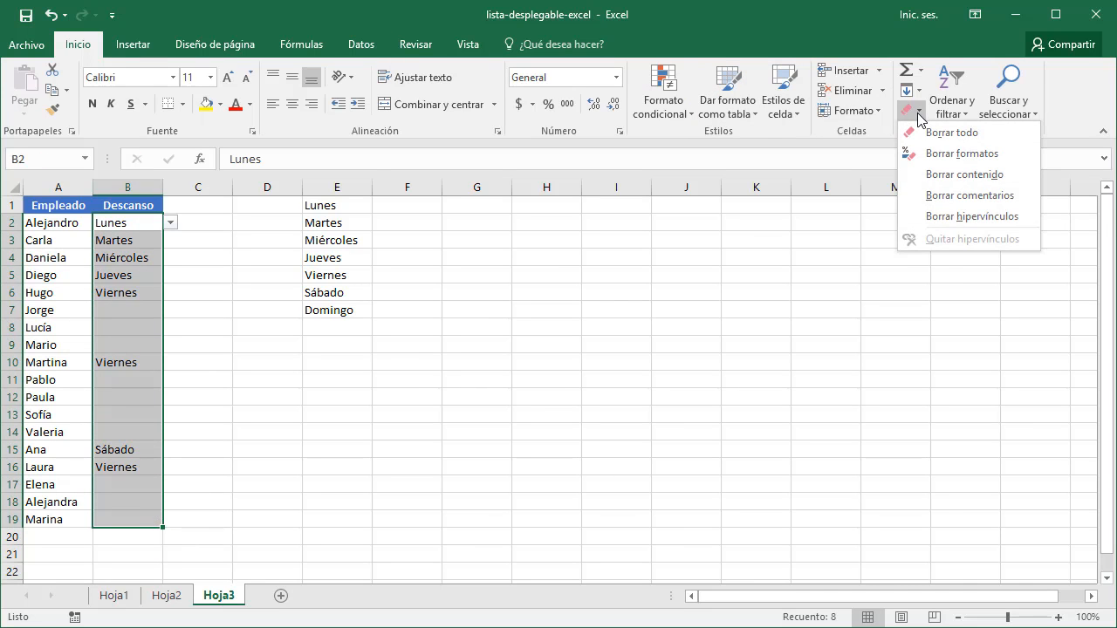
left_click(948, 139)
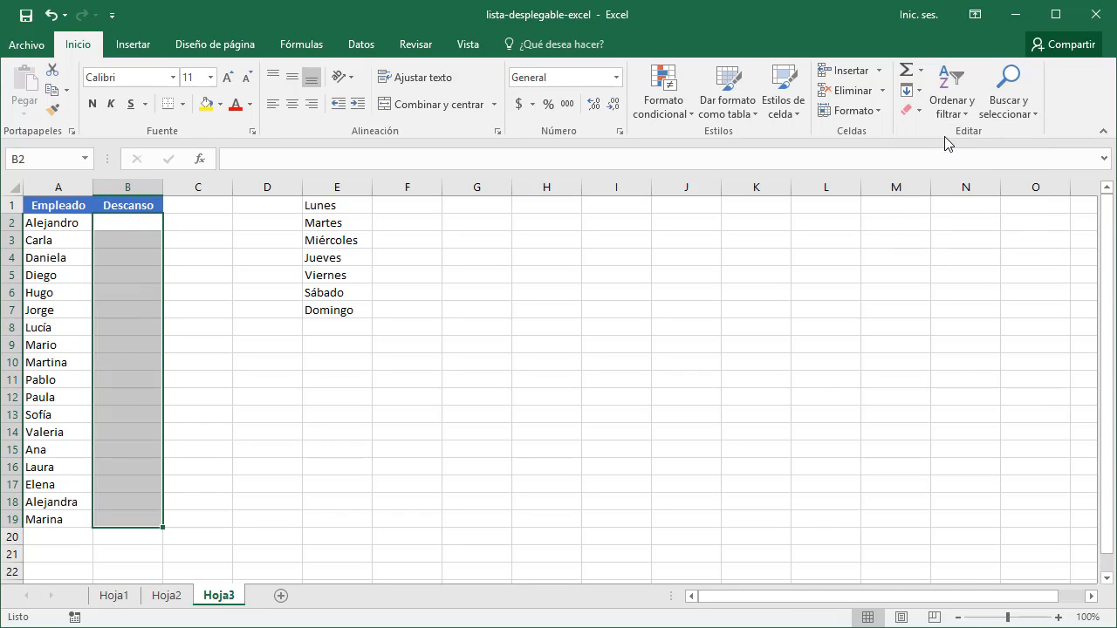